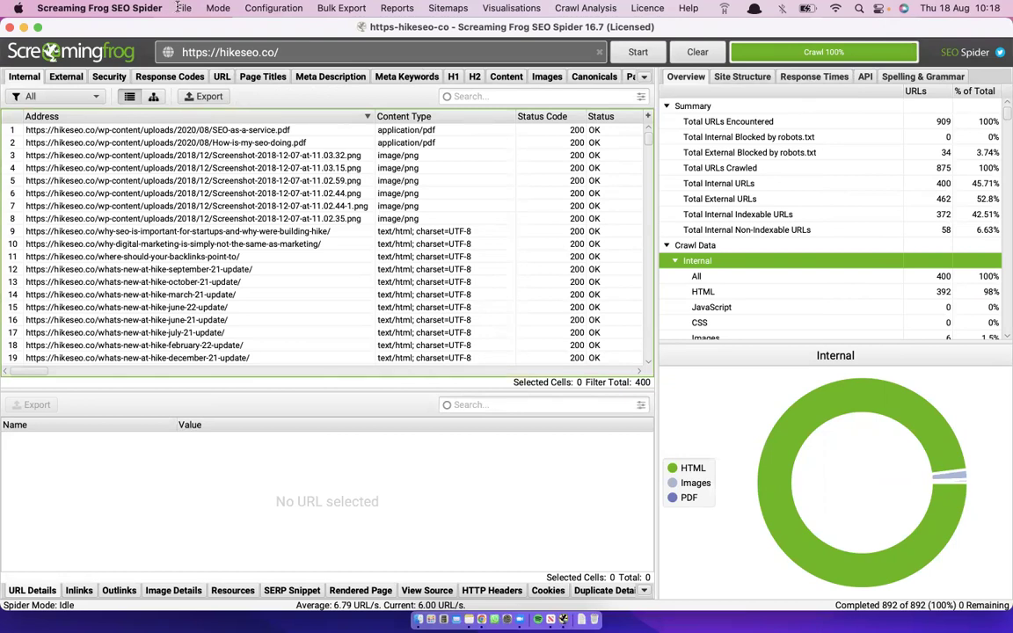
Scroll the crawled URLs and select rows from How-is-my-seo-doing.pdf through row 16
left_click(293, 53)
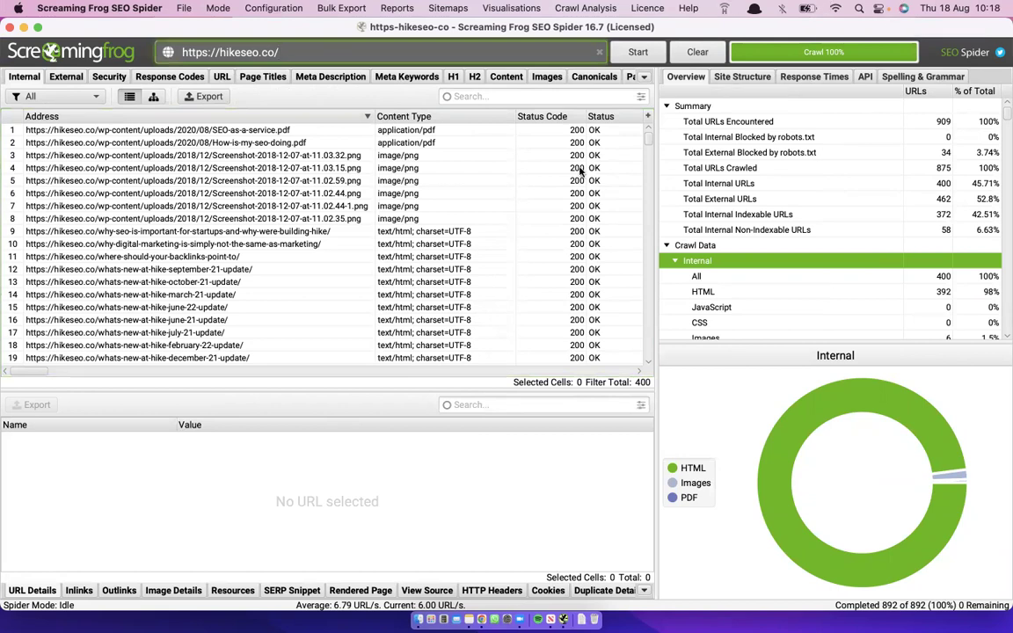
scroll(242, 205, "down", 1)
scroll(242, 205, "down", 8)
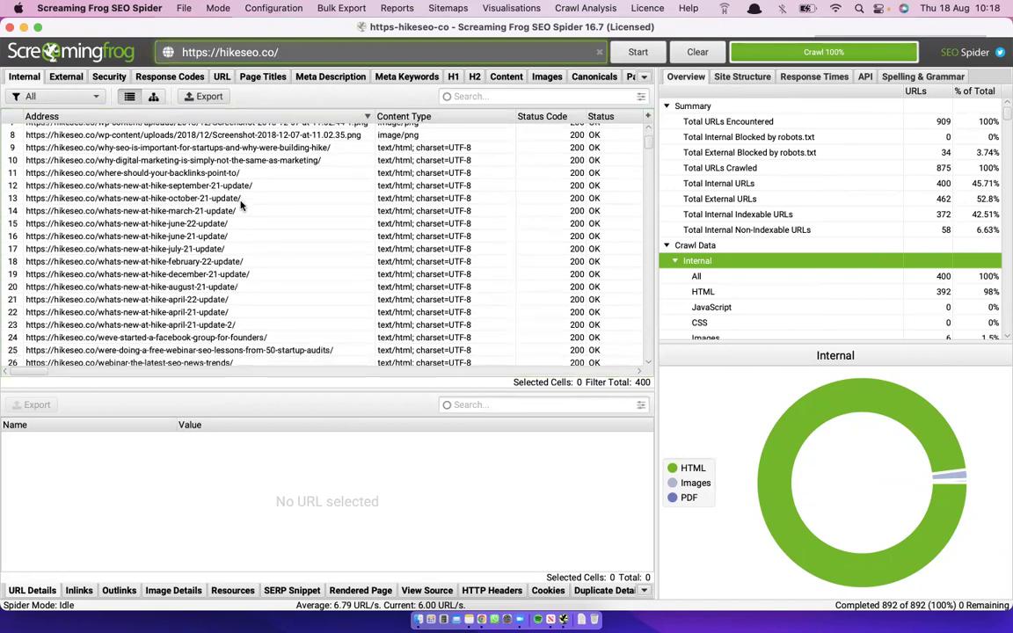
scroll(242, 205, "down", 15)
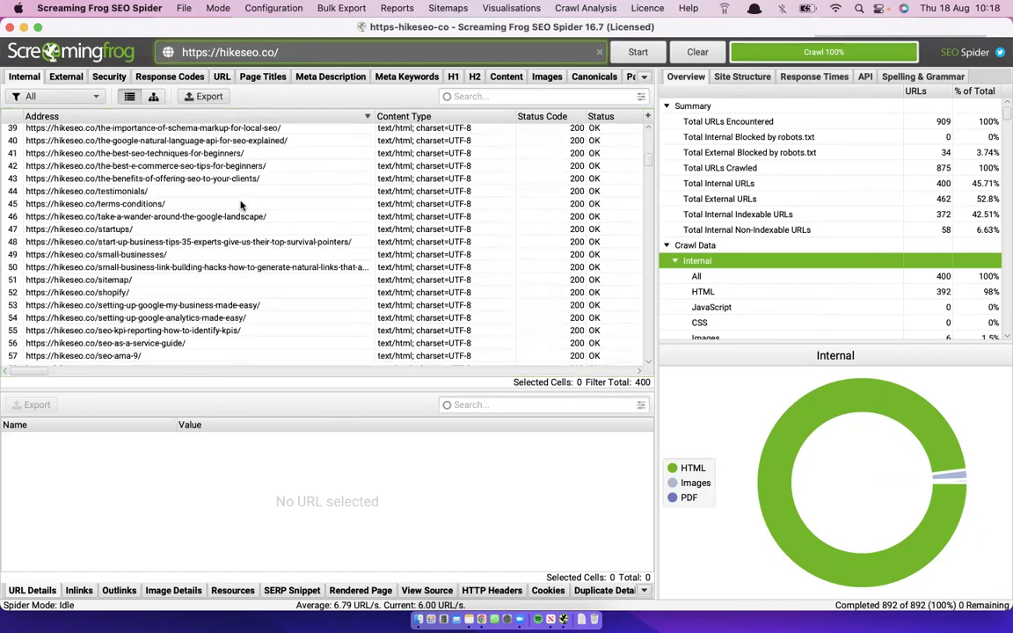
scroll(241, 205, "down", 5)
scroll(242, 205, "up", 20)
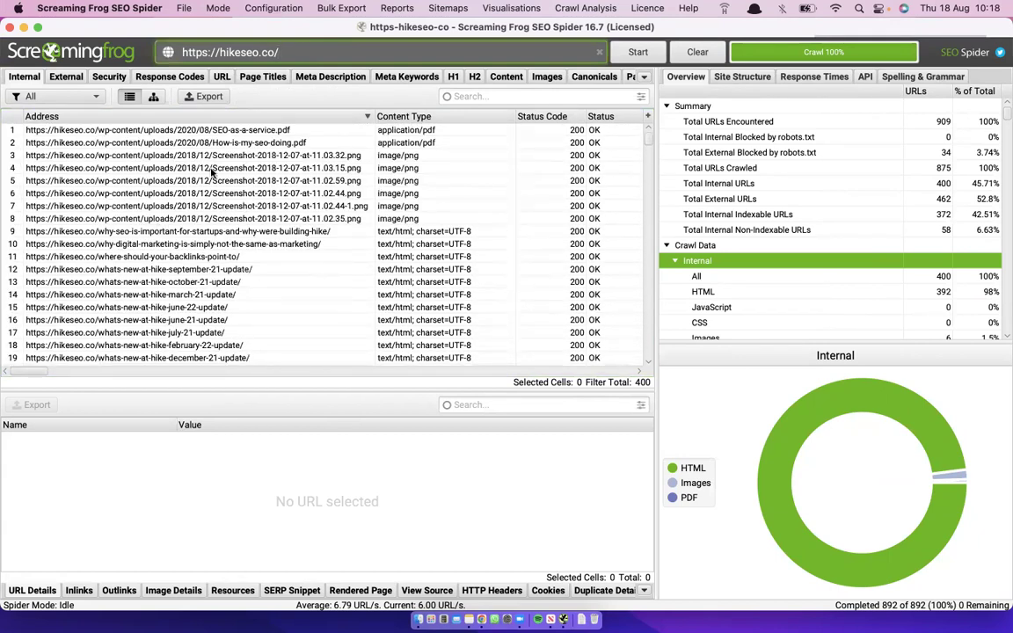
left_click(157, 141)
left_click(164, 319, "shift")
Inspect the last URL, help.hikeseo.co, and the row 3 screenshot image, then bring up the slides
scroll(164, 319, "down", 5)
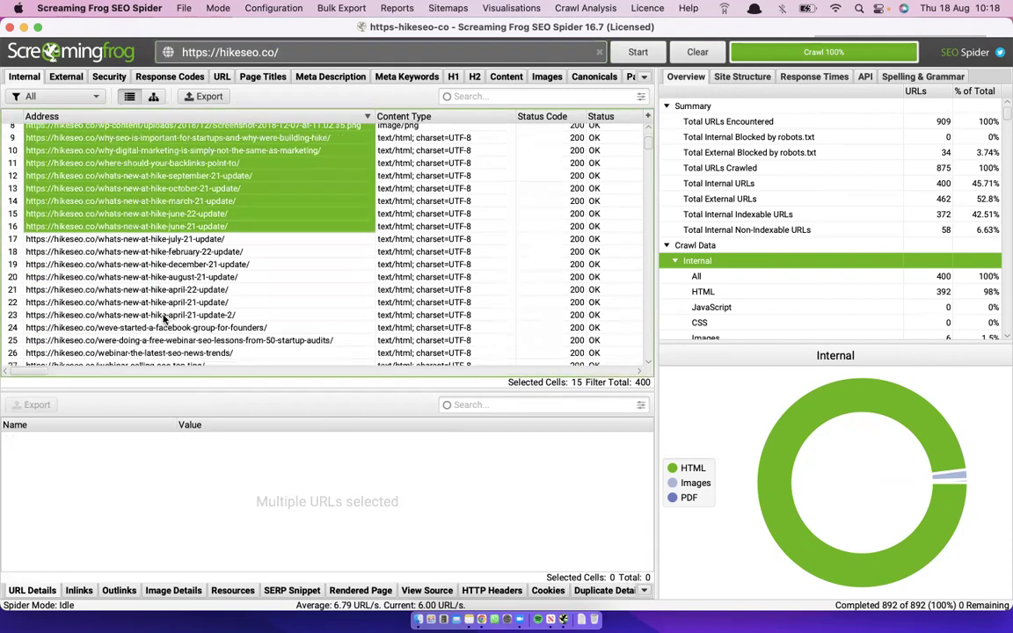
scroll(163, 319, "down", 3)
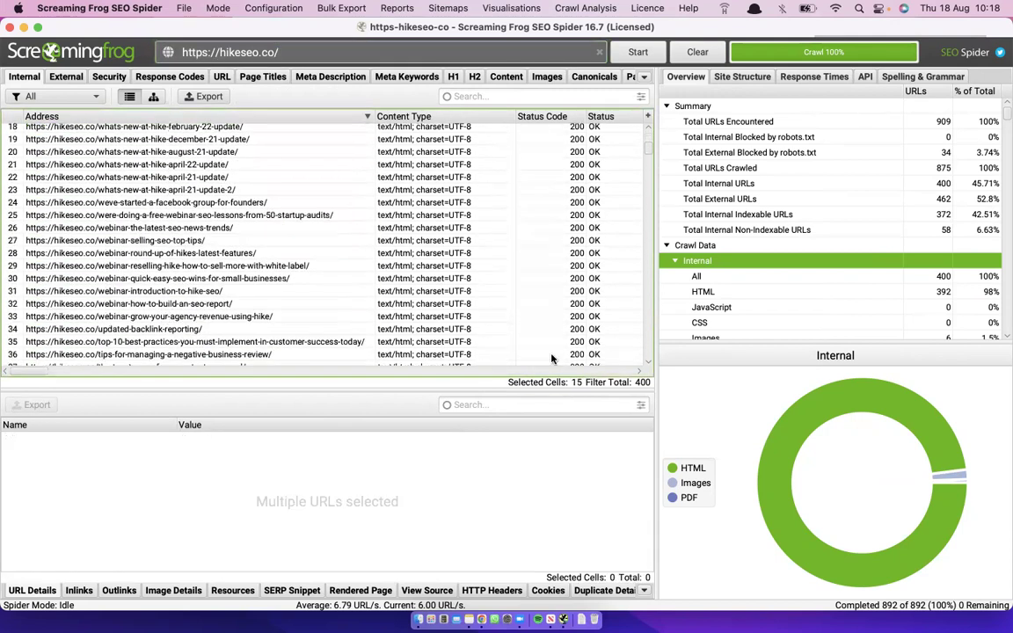
scroll(187, 260, "down", 20)
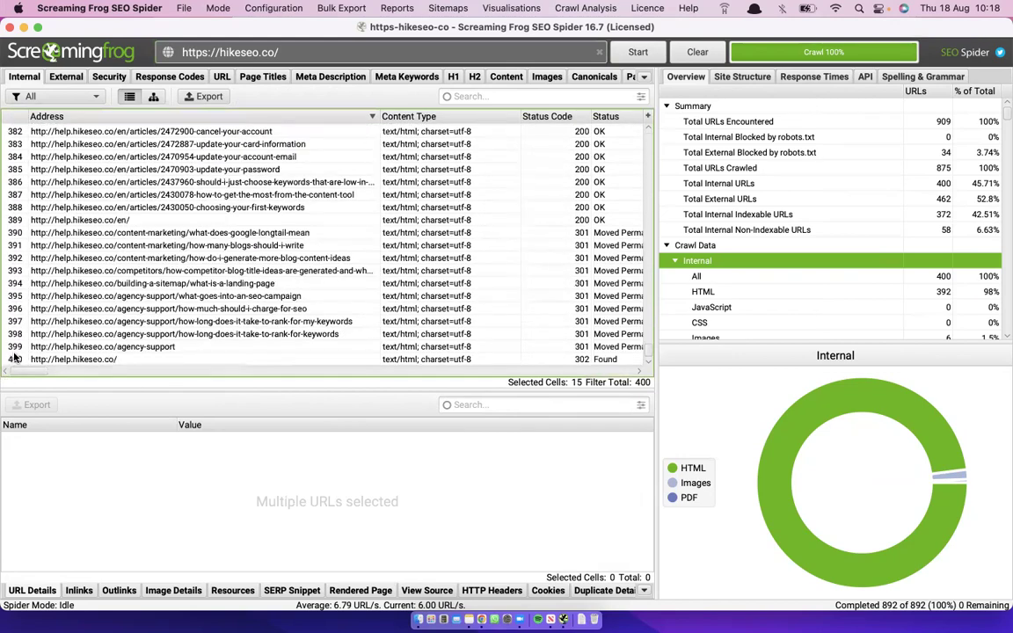
left_click(52, 358)
scroll(225, 255, "up", 20)
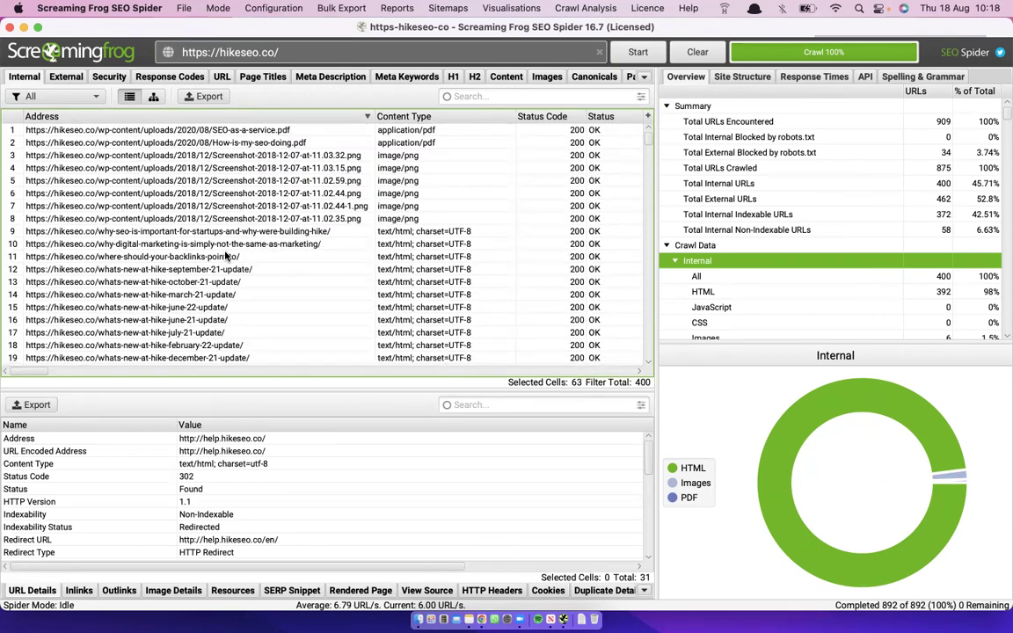
left_click(386, 157)
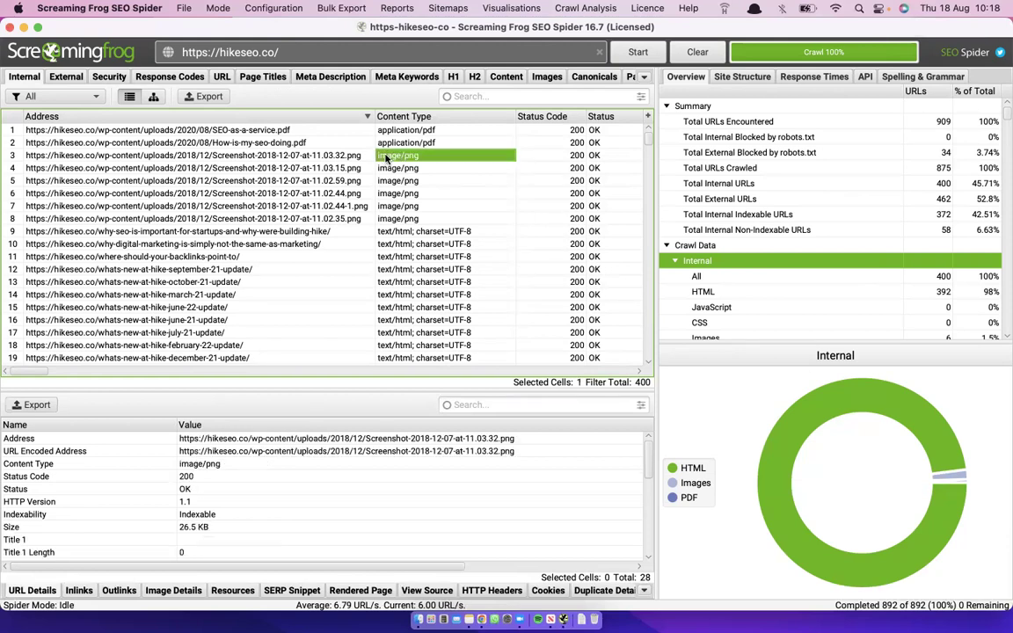
left_click(290, 156)
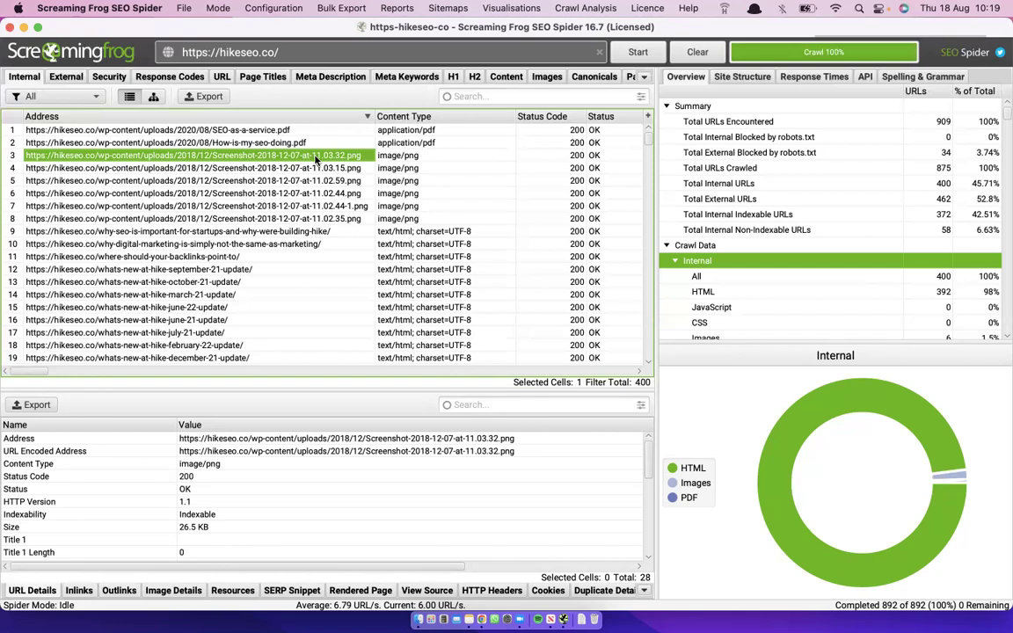
key("ctrl+Left")
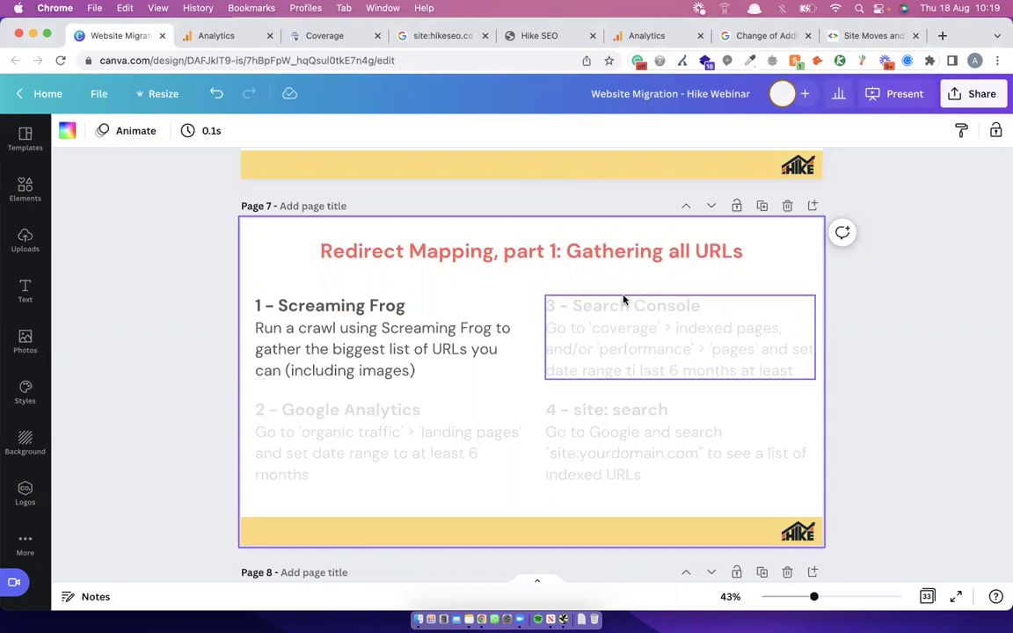
Present the deck full screen and reveal the 2 – Google Analytics step
left_click_drag(624, 300, 632, 296)
left_click(898, 96)
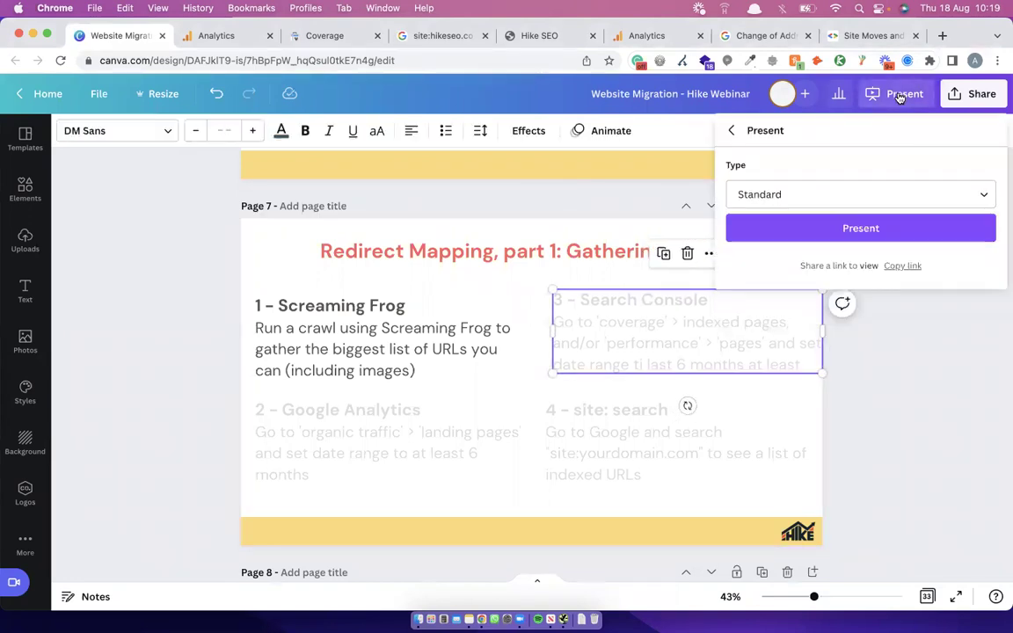
left_click(861, 228)
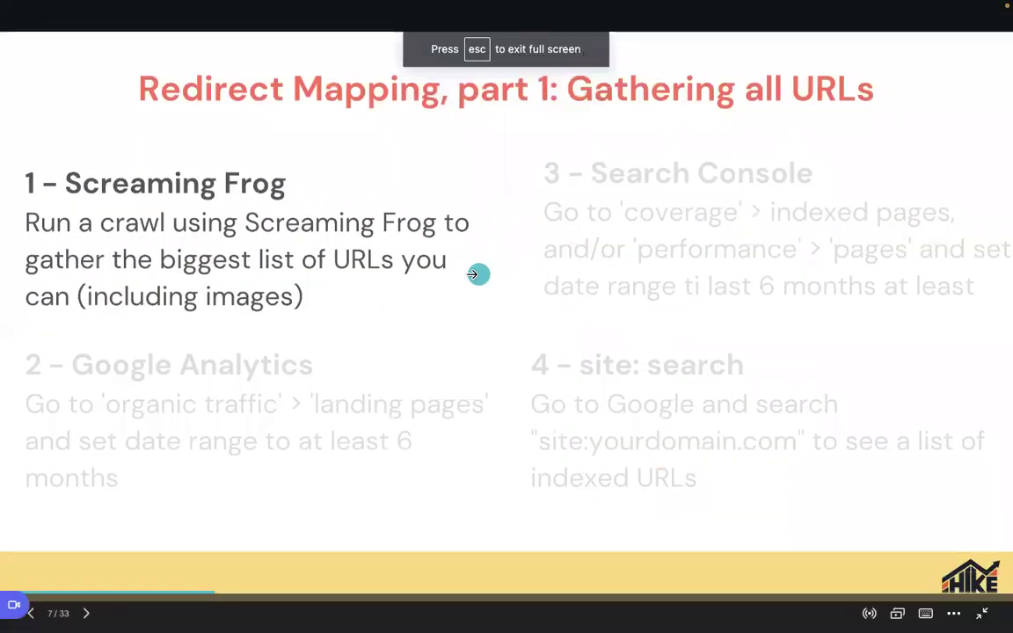
left_click(692, 289)
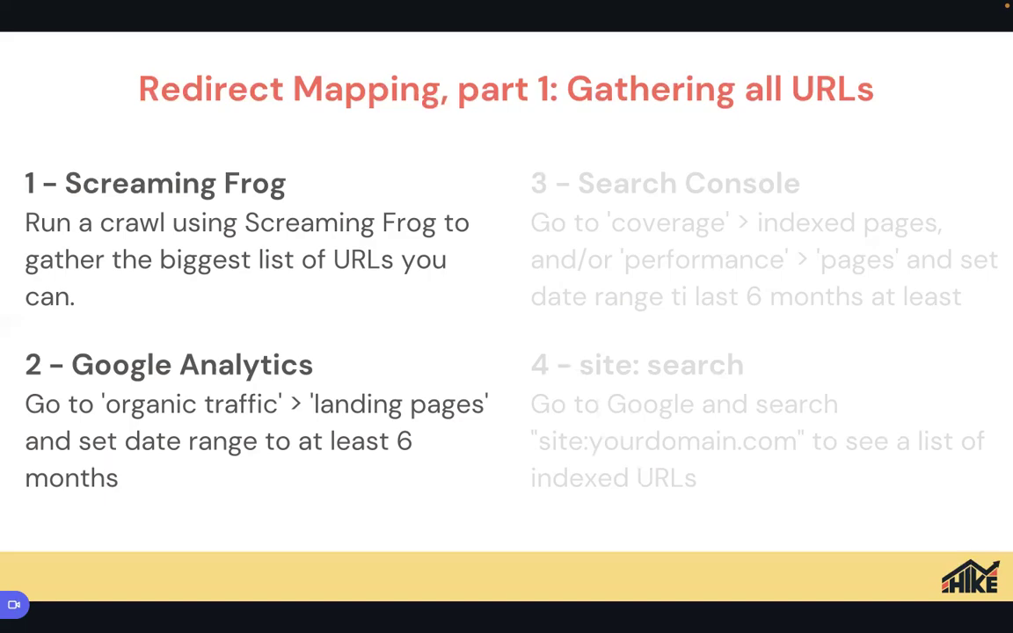
Bring up the Organic Search Channels report for 1 Jan–16 Aug 2022
key("ctrl+Right")
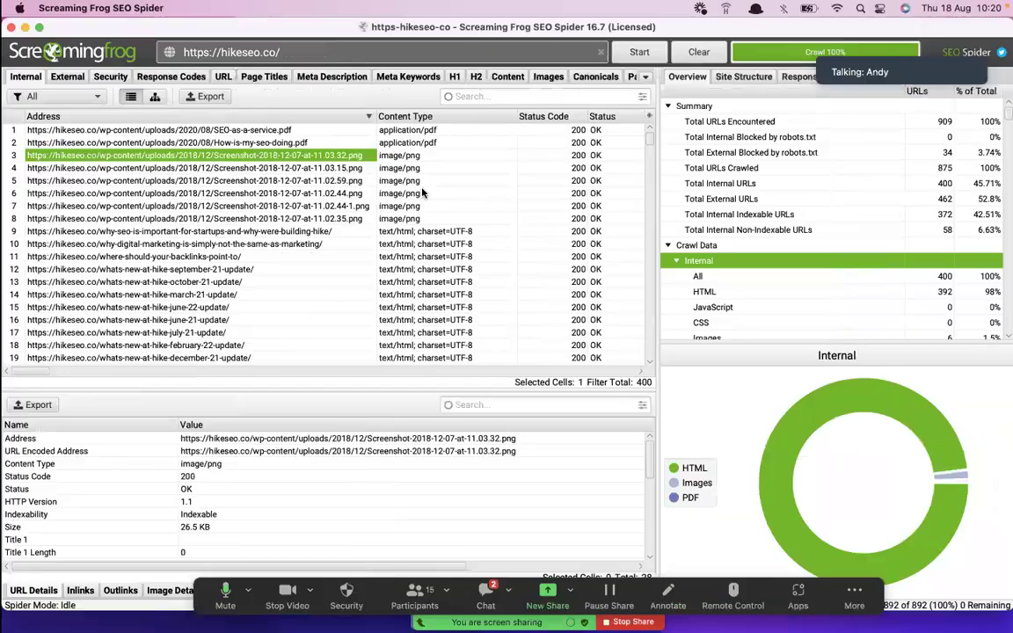
key("ctrl+Left")
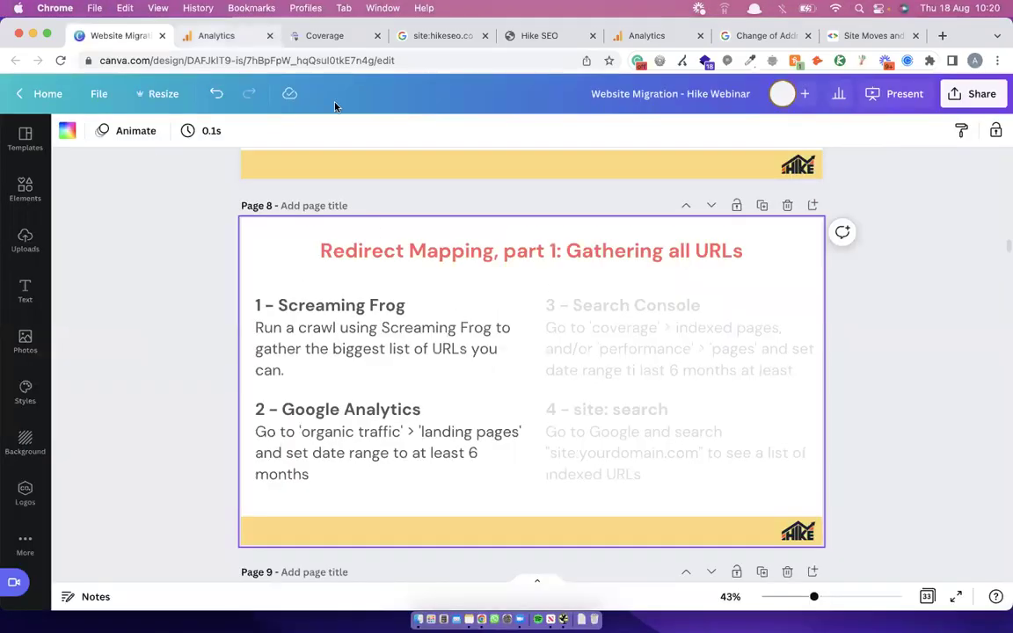
left_click(218, 36)
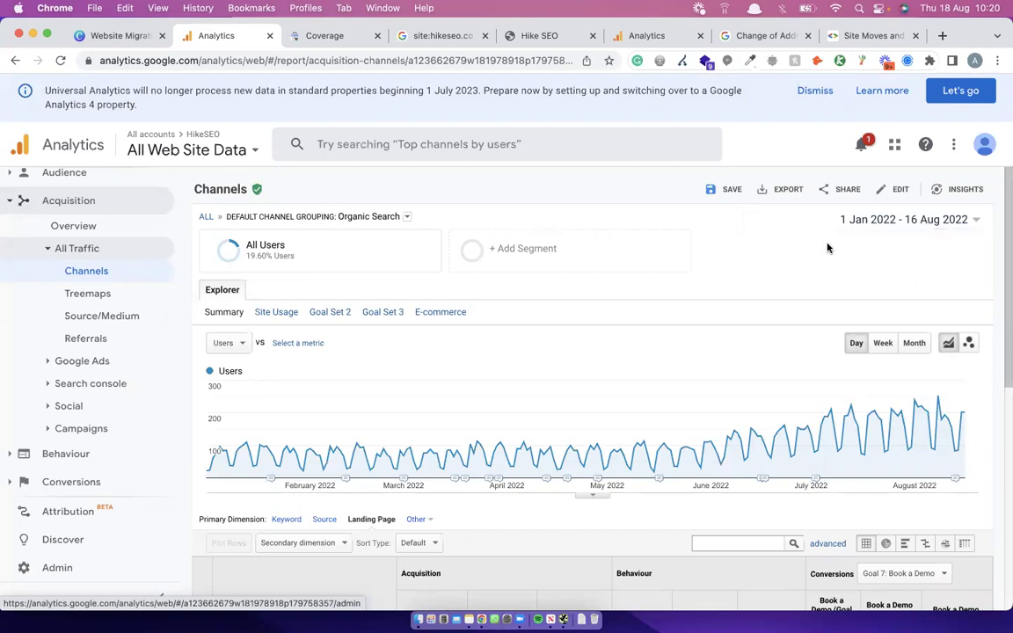
Show 250 organic landing pages per page and scroll through the list
scroll(754, 286, "down", 8)
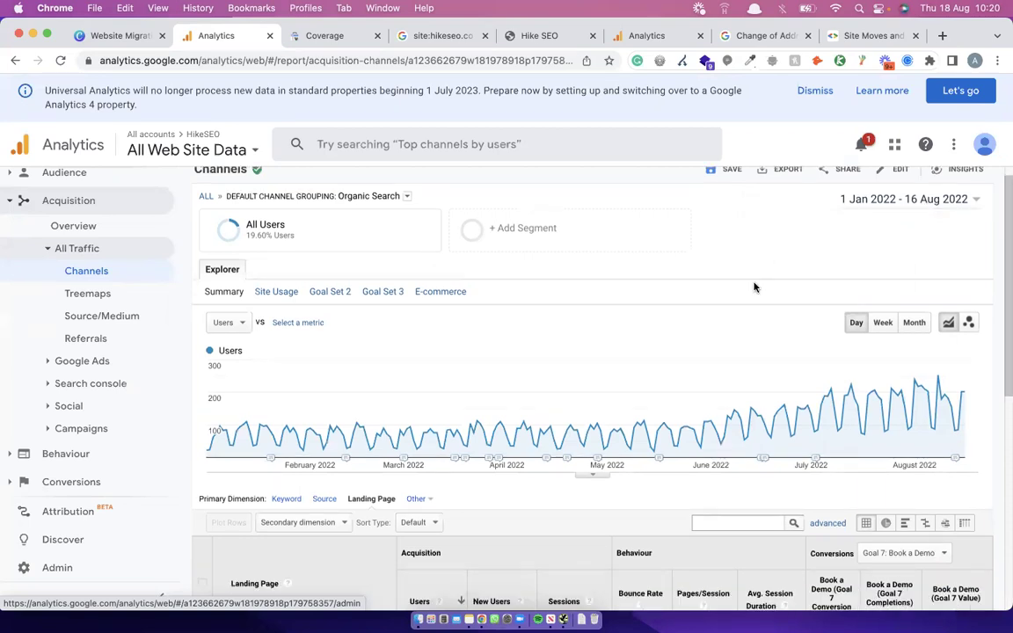
scroll(255, 468, "down", 3)
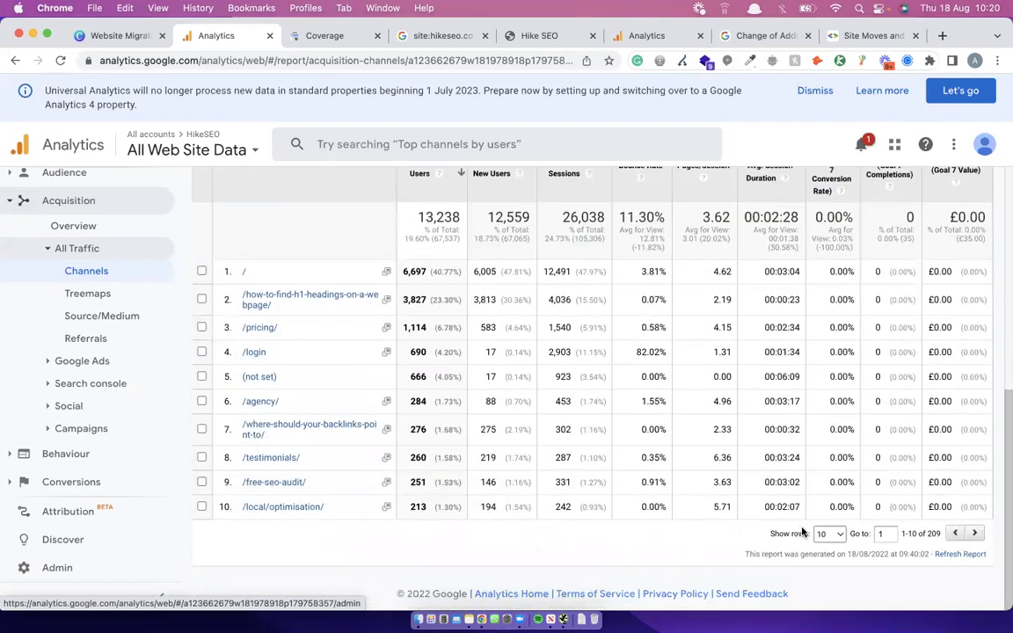
left_click(829, 533)
scroll(835, 571, "down", 1)
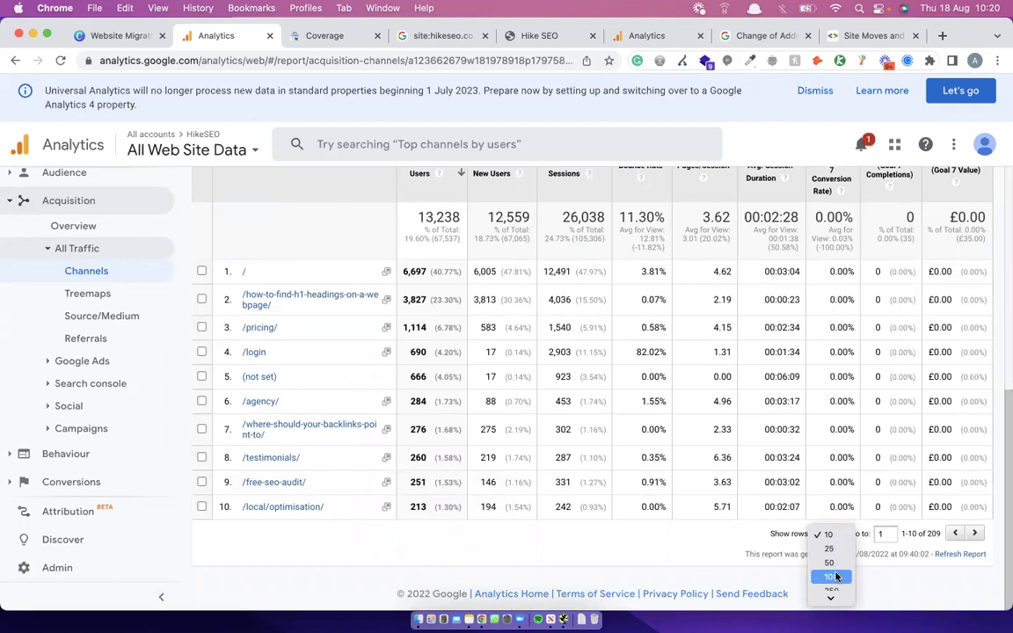
left_click(830, 576)
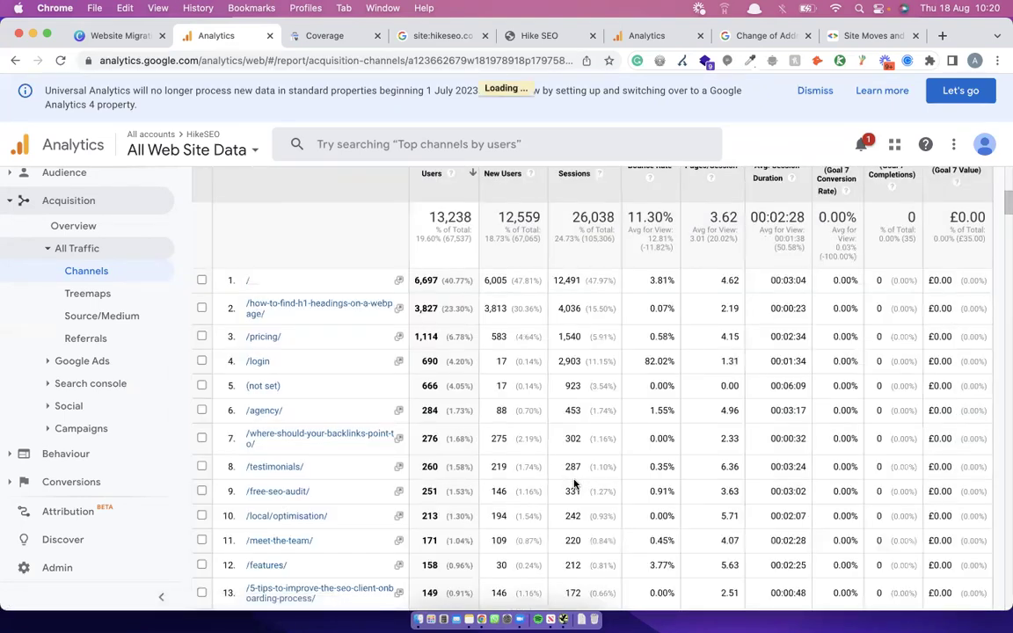
scroll(575, 482, "down", 3)
scroll(575, 482, "down", 5)
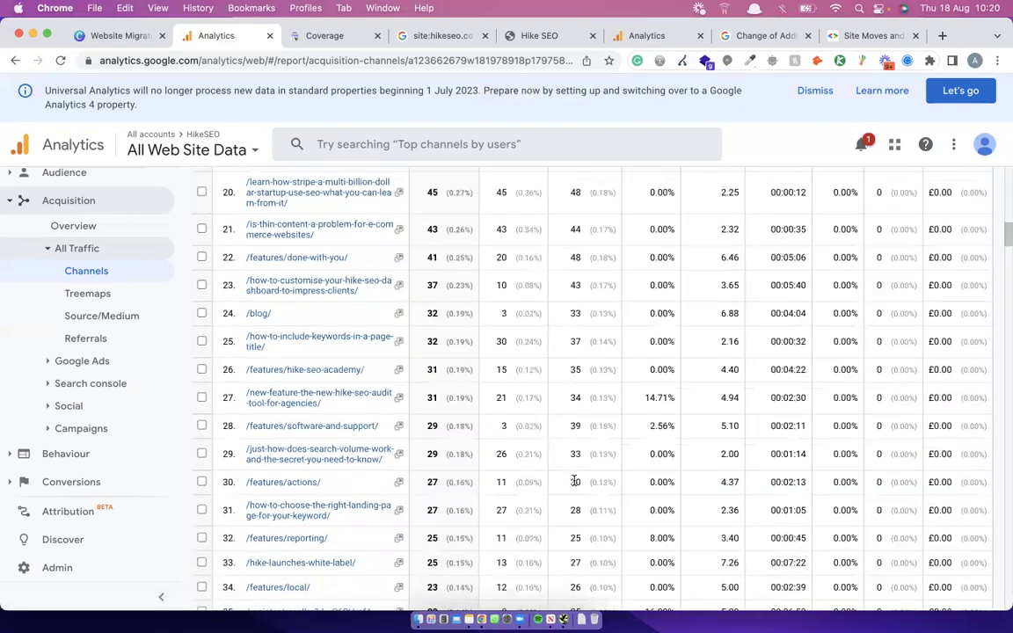
scroll(575, 481, "down", 2)
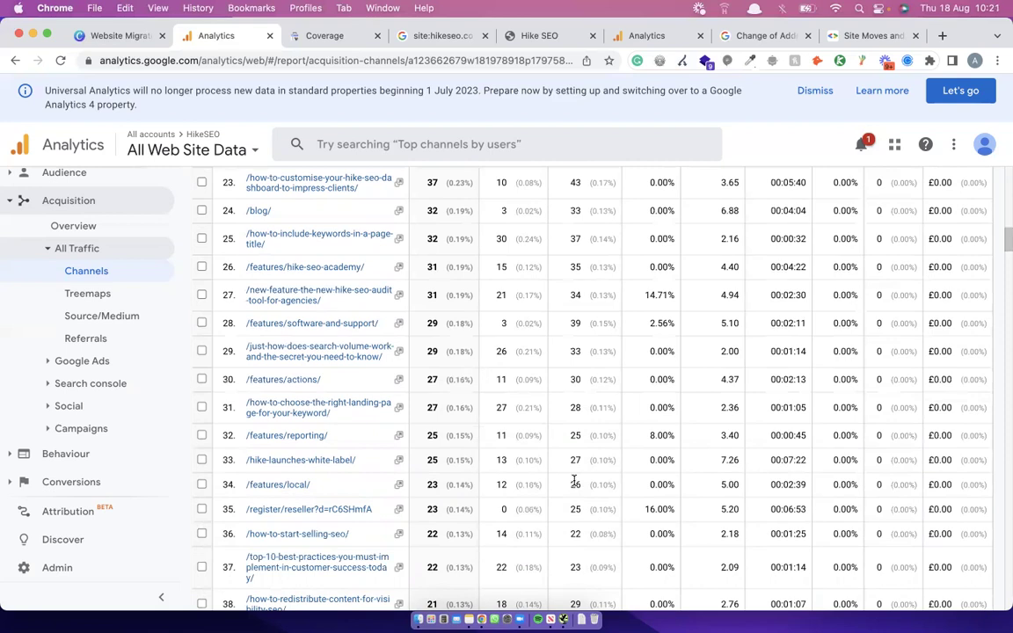
Go back to the Canva slide's 3 – Search Console step
left_click(104, 42)
scroll(348, 434, "down", 3)
scroll(349, 431, "down", 8)
scroll(640, 296, "up", 2)
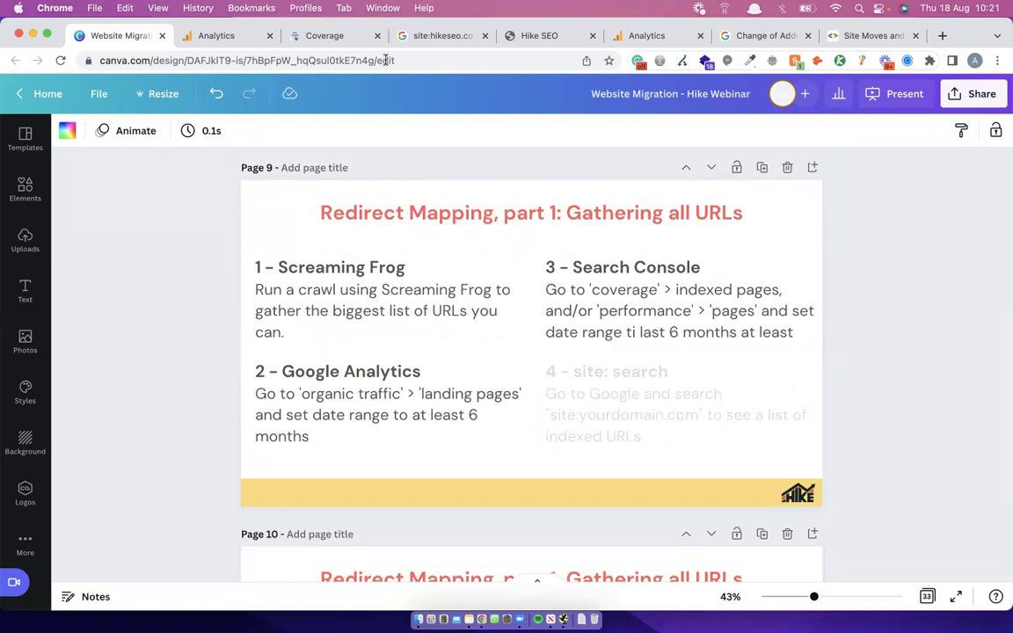
Hide not-indexed pages in Coverage and list example URLs of the 202 indexed pages
left_click(325, 36)
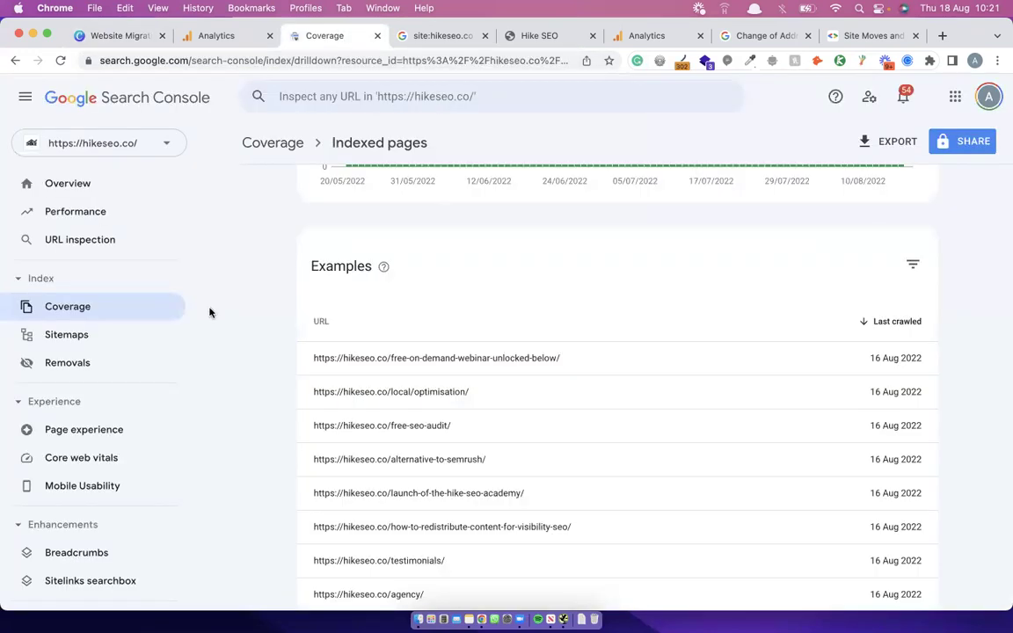
scroll(210, 312, "up", 5)
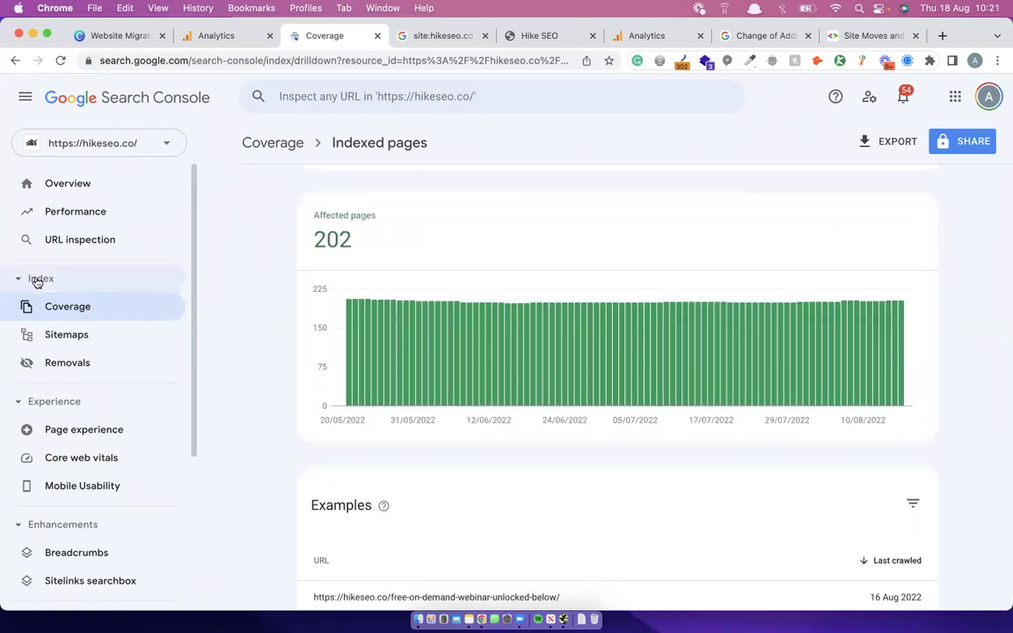
scroll(220, 279, "up", 5)
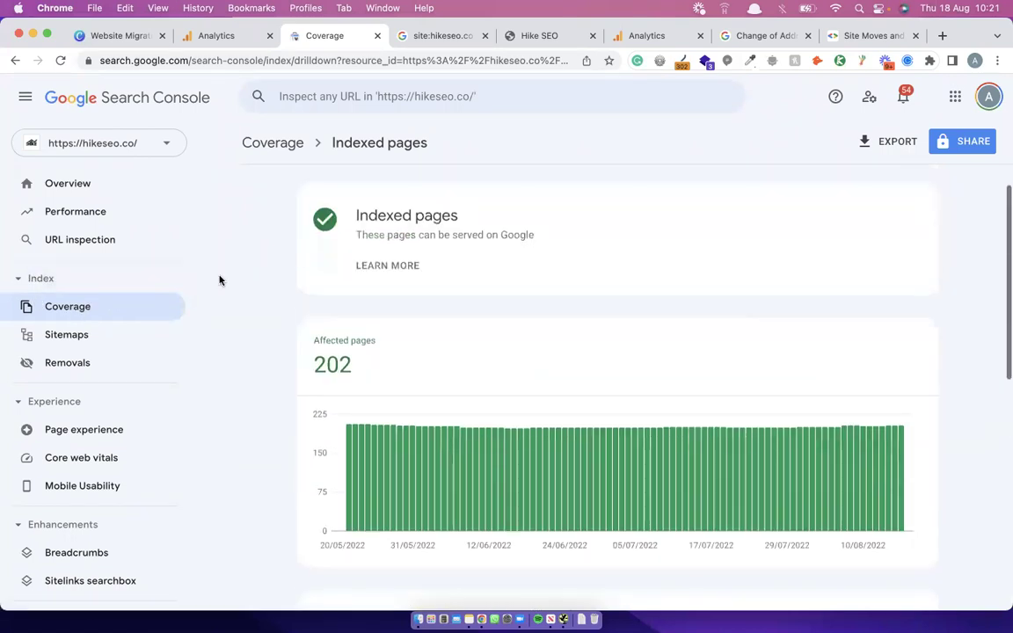
left_click(288, 149)
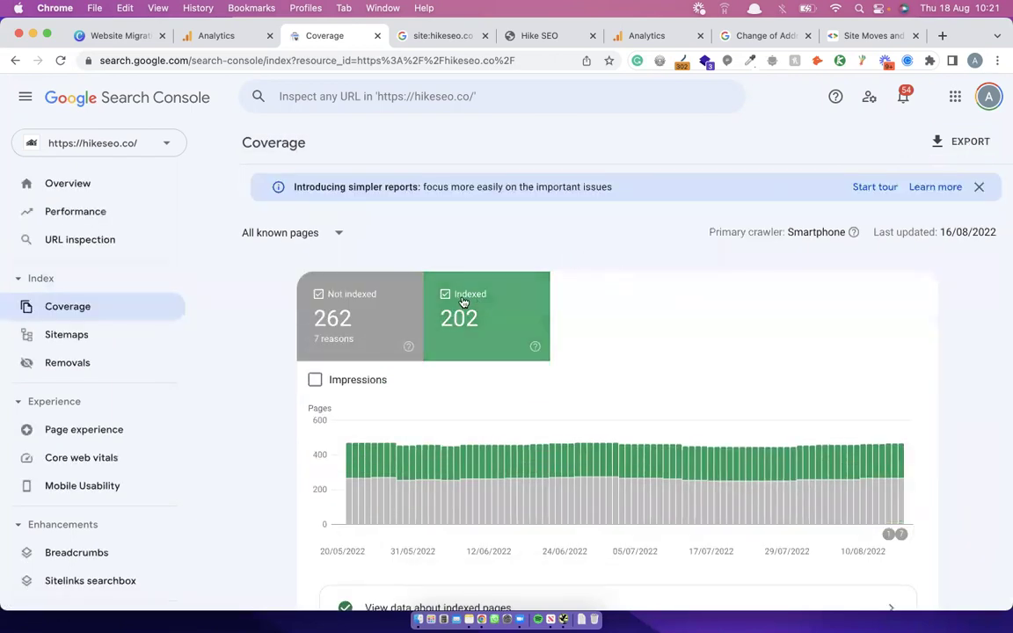
left_click(400, 281)
scroll(466, 299, "down", 5)
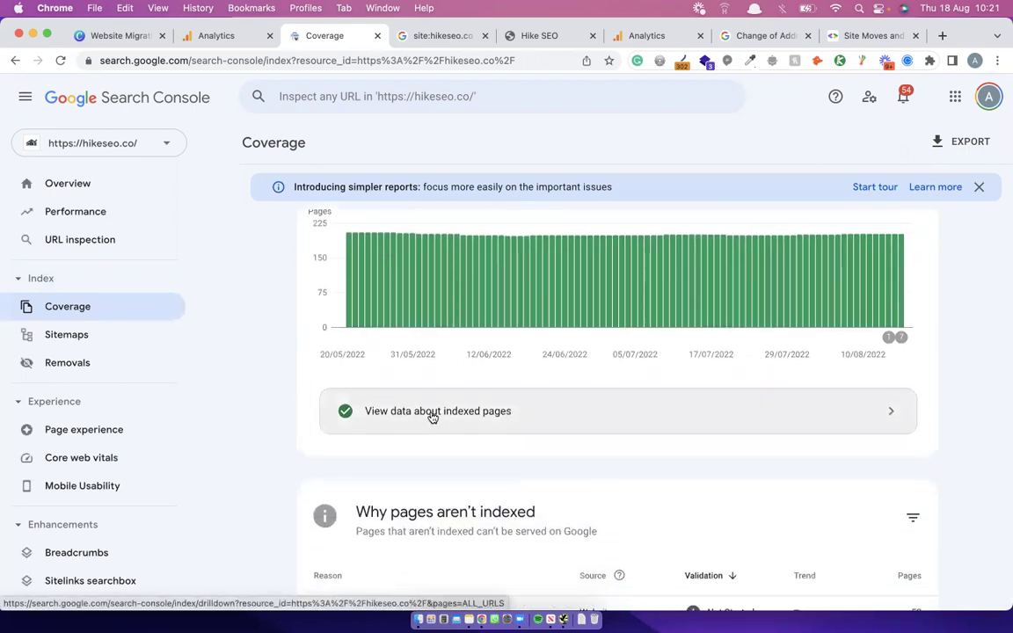
left_click(432, 417)
scroll(631, 362, "down", 5)
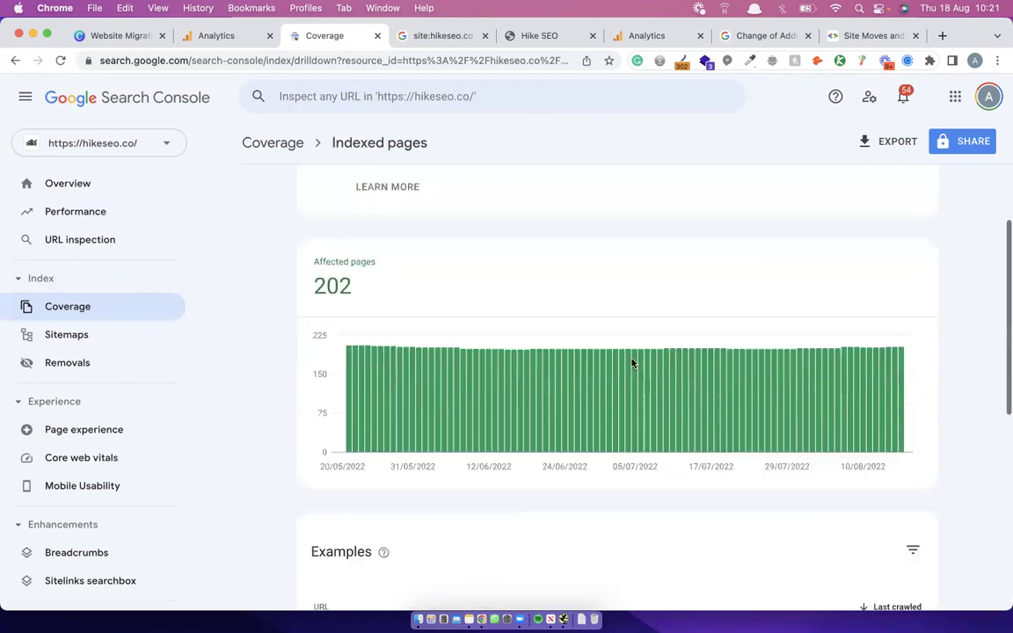
scroll(632, 363, "down", 1)
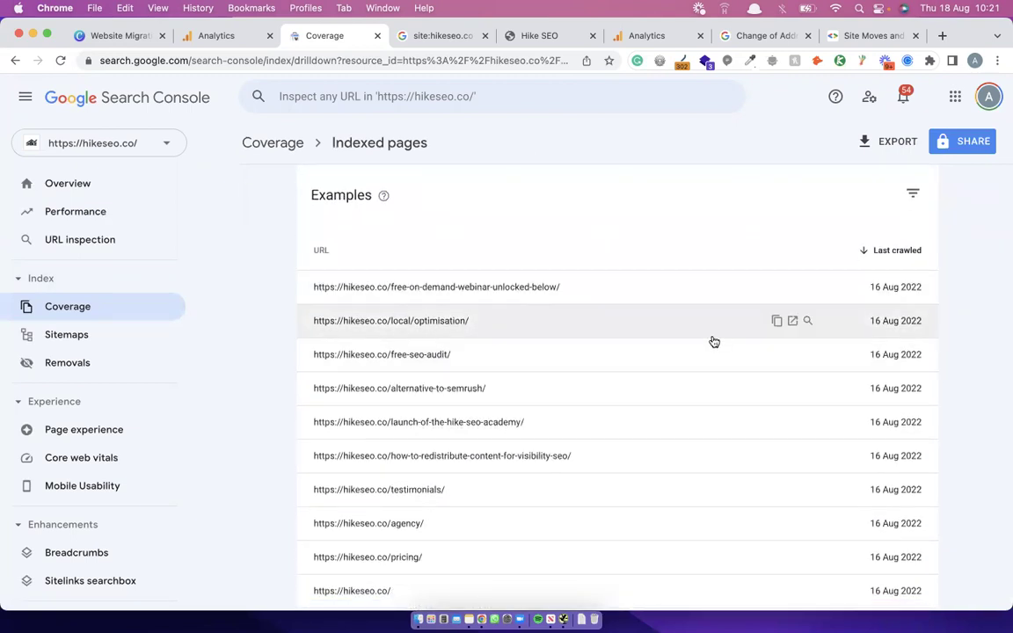
scroll(713, 342, "down", 2)
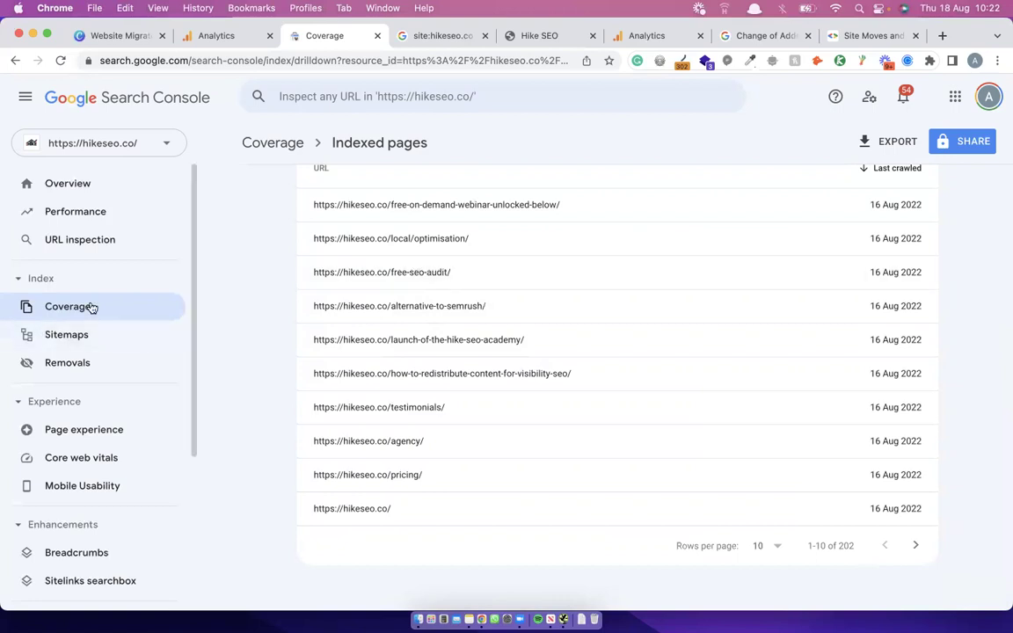
Keep the Performance report at the last 3 months and list its 211 top pages
left_click(78, 212)
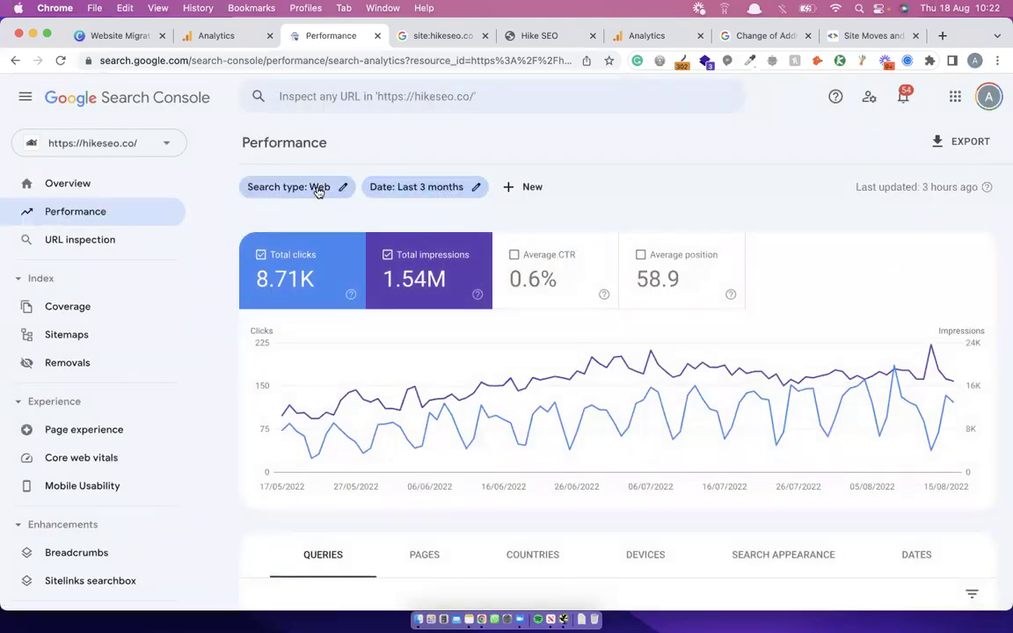
left_click(426, 188)
left_click(358, 352)
left_click(837, 270)
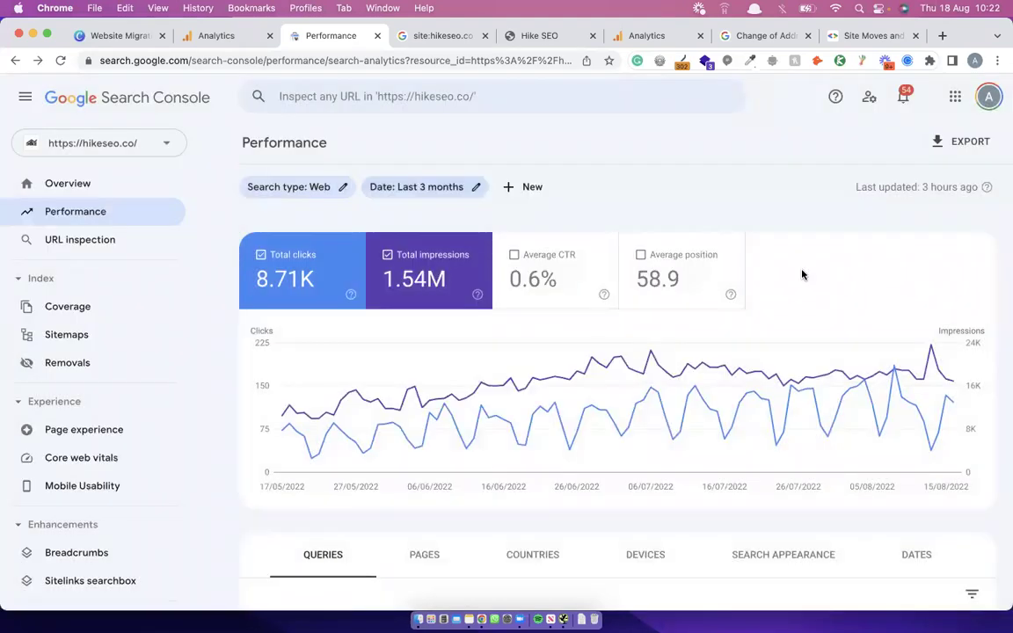
scroll(700, 289, "down", 4)
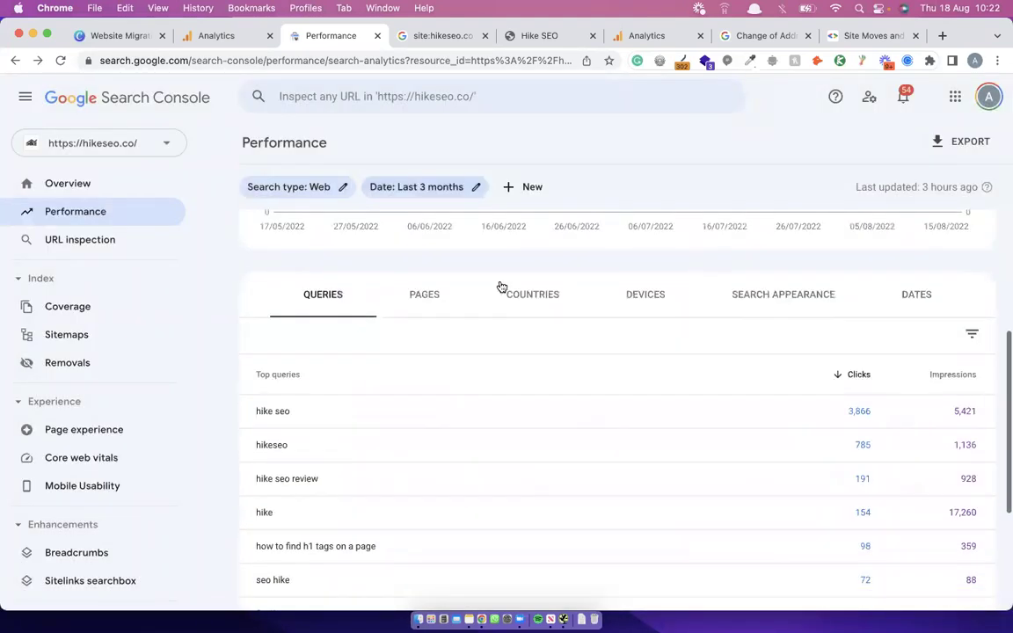
left_click(429, 293)
scroll(642, 437, "down", 5)
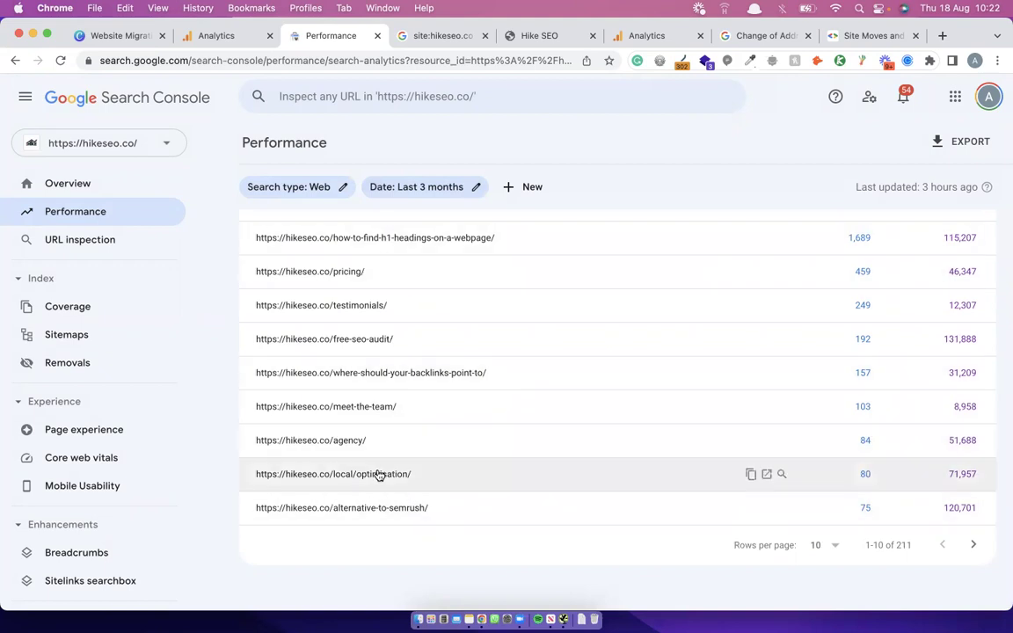
scroll(591, 429, "up", 5)
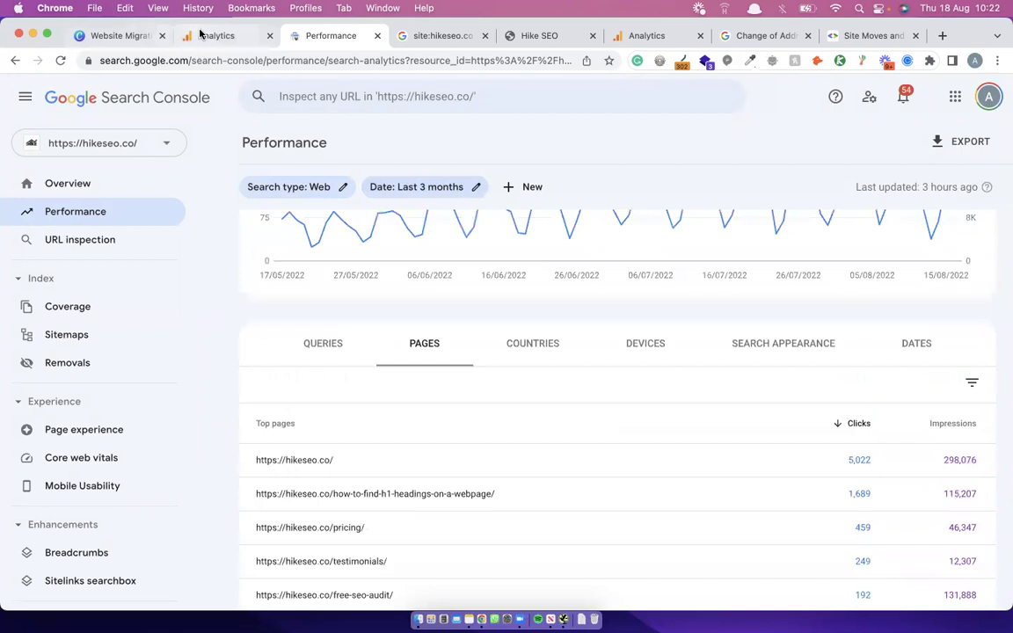
Back in Canva, select page 10's '4 – site: search' step
left_click(134, 36)
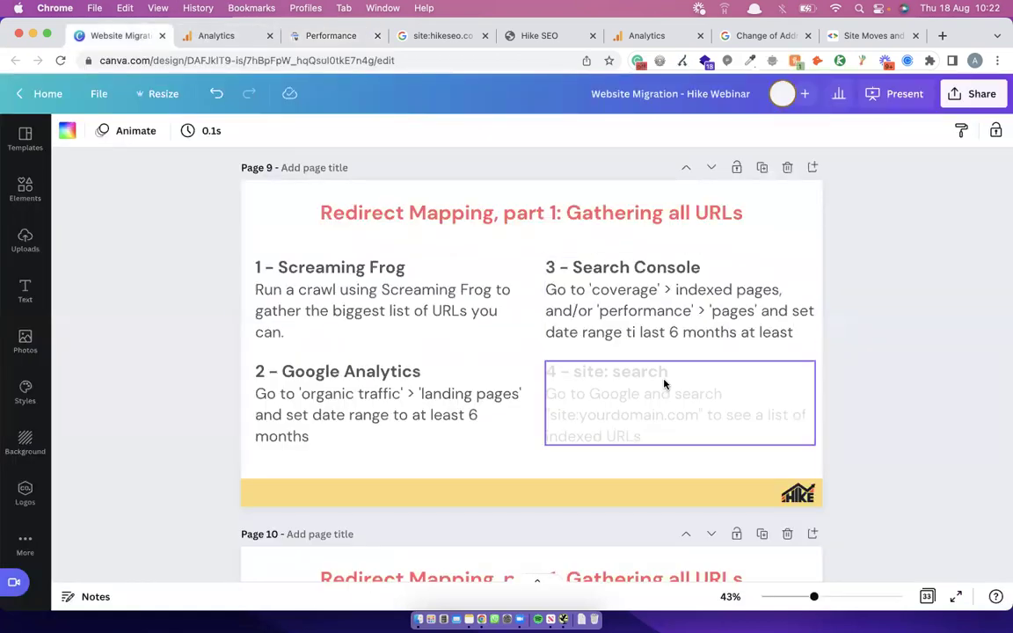
scroll(663, 384, "down", 5)
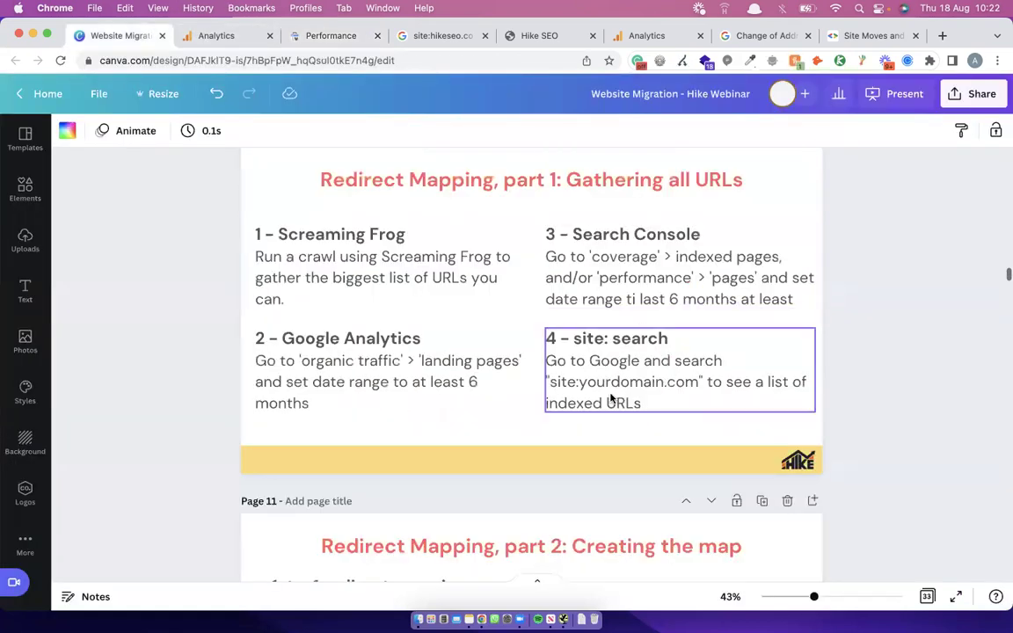
left_click(612, 388)
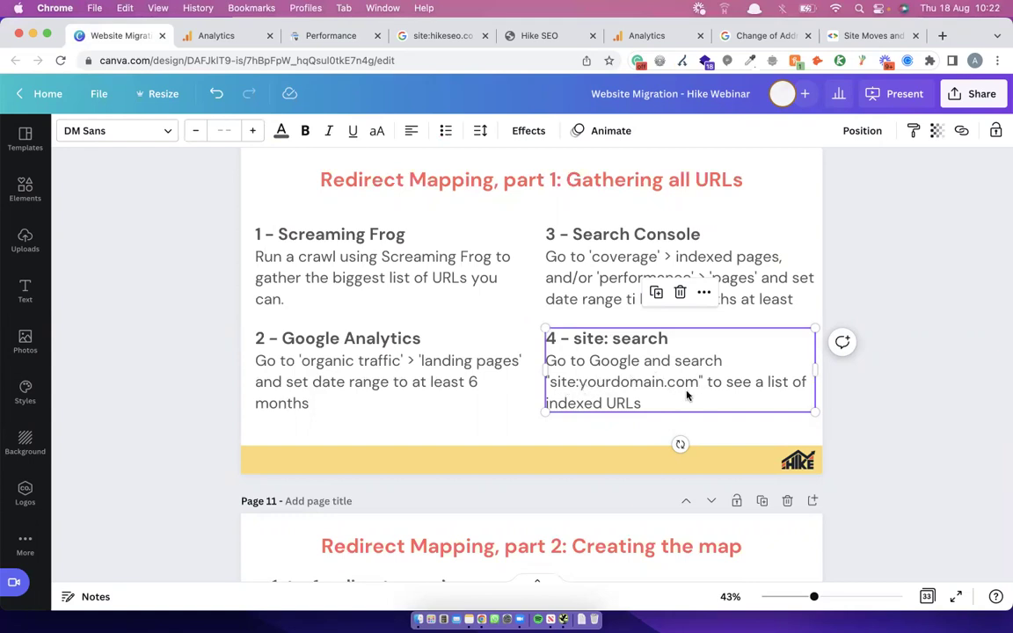
On the site:hikeseo.co results, highlight hikeseo.co in the search query
left_click(416, 37)
scroll(299, 176, "up", 3)
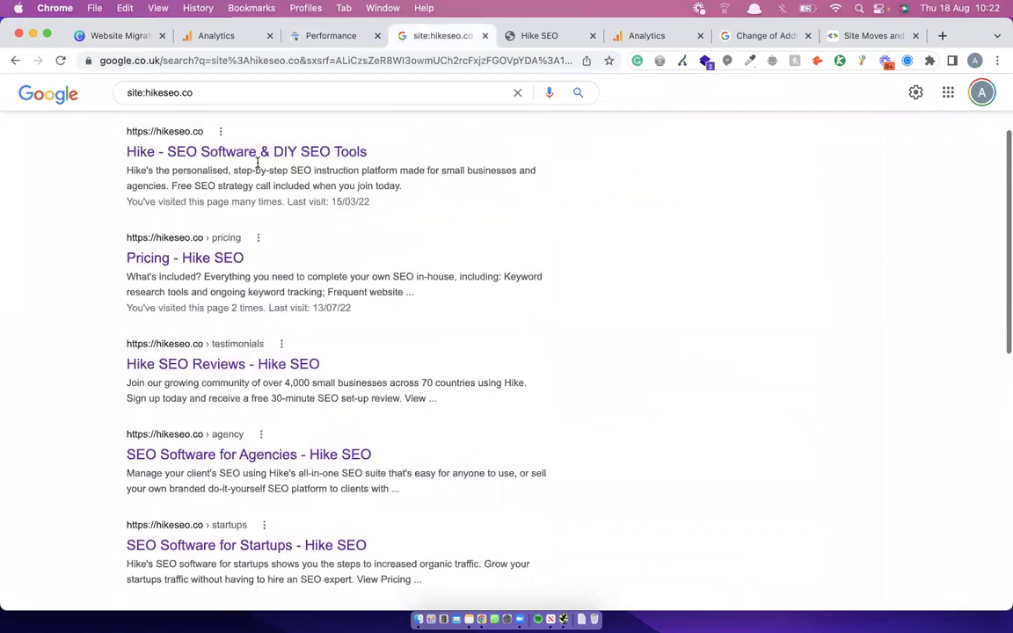
left_click(133, 92)
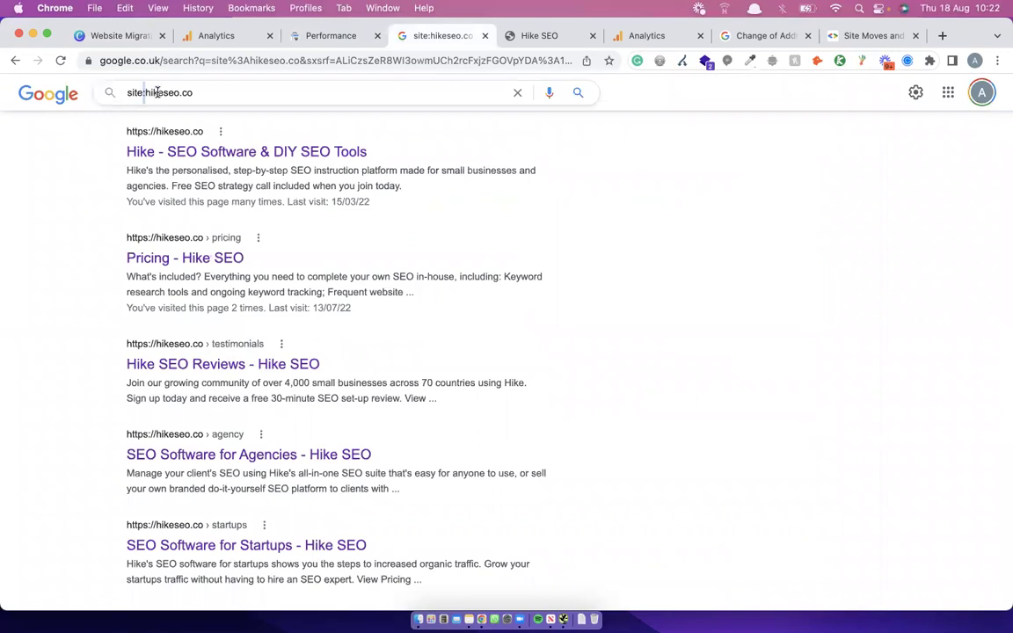
left_click_drag(146, 92, 223, 94)
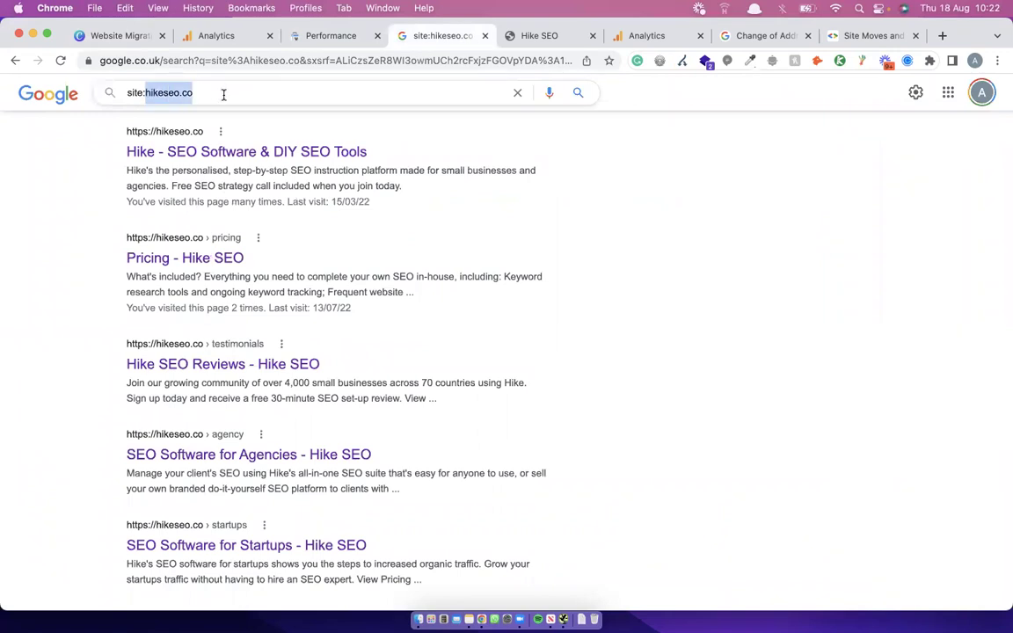
scroll(823, 353, "up", 3)
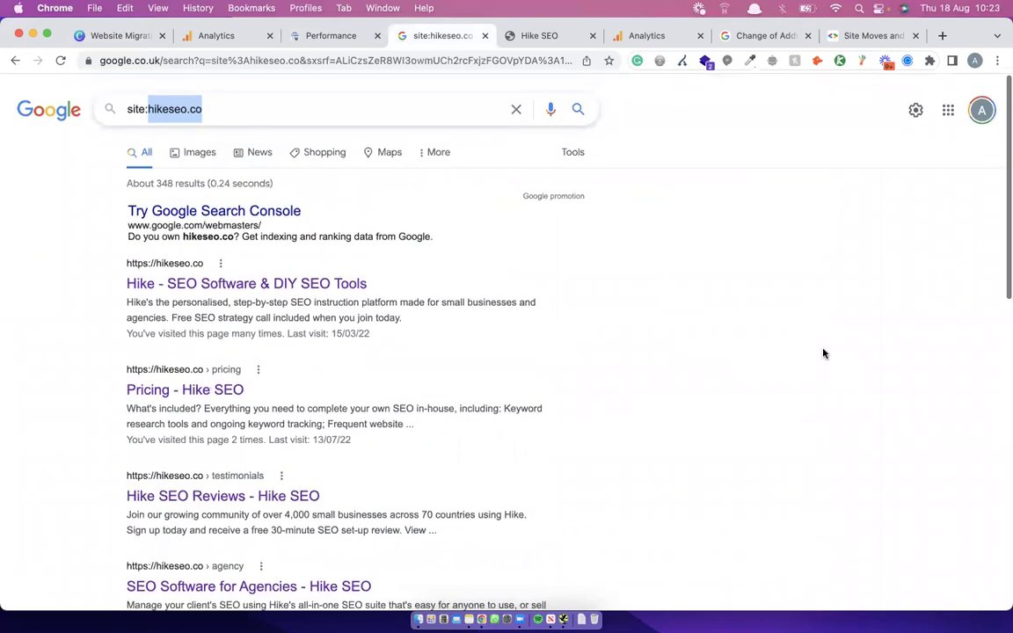
right_click(821, 339)
left_click(768, 340)
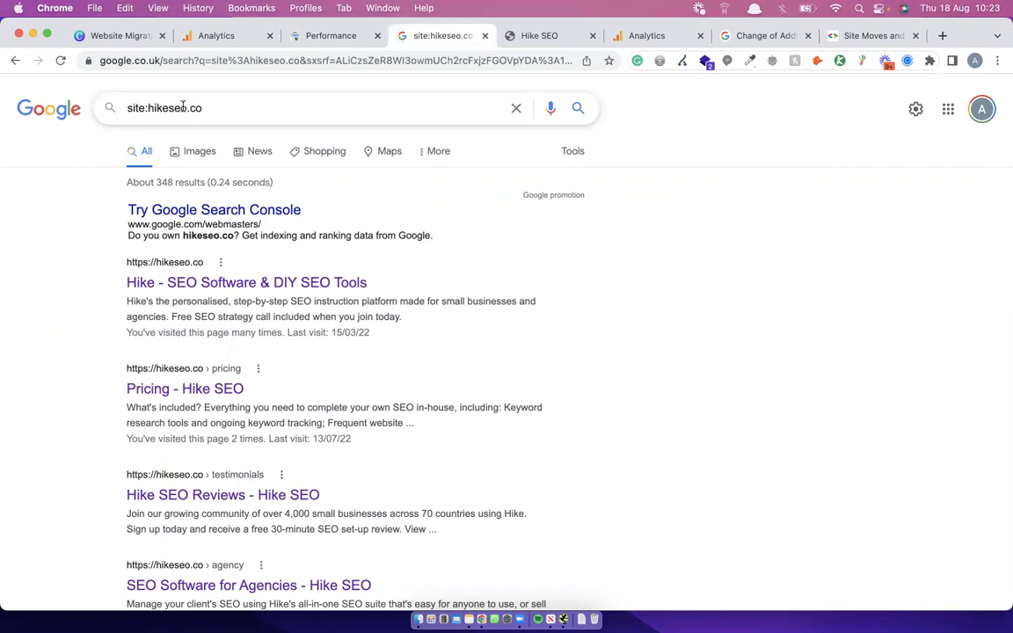
Highlight the about 348 results count and scroll through the indexed pages
left_click_drag(157, 182, 171, 182)
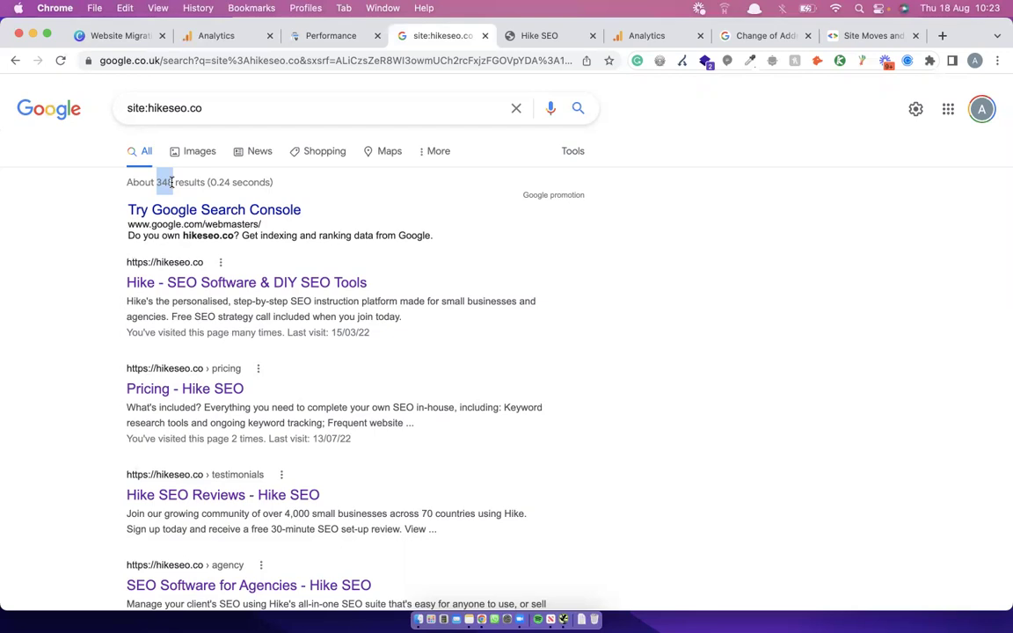
left_click_drag(171, 182, 174, 182)
scroll(502, 324, "down", 2)
scroll(424, 352, "down", 3)
scroll(425, 353, "down", 10)
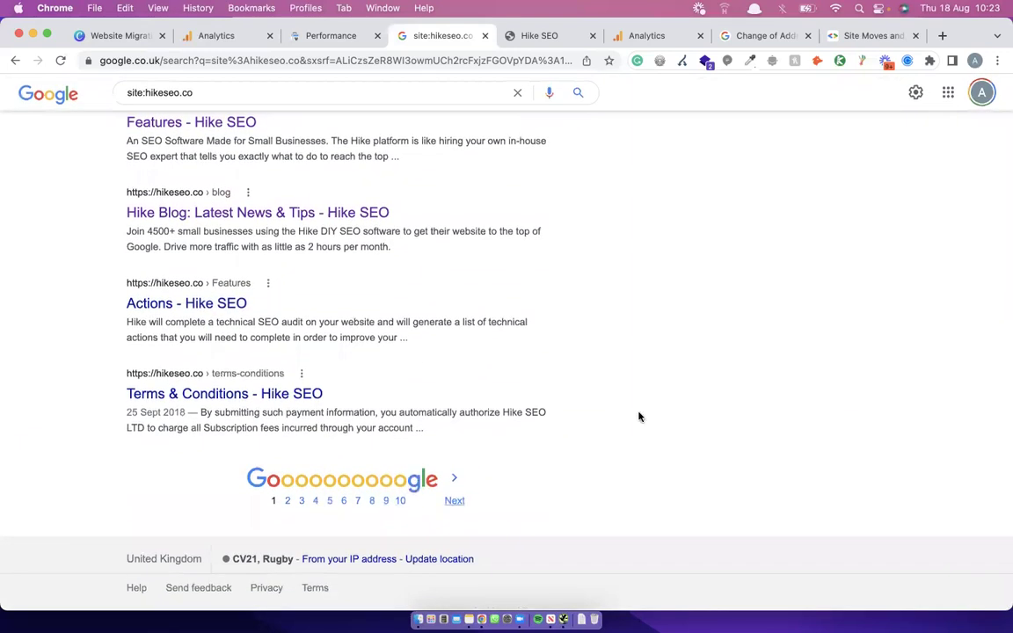
scroll(665, 418, "up", 15)
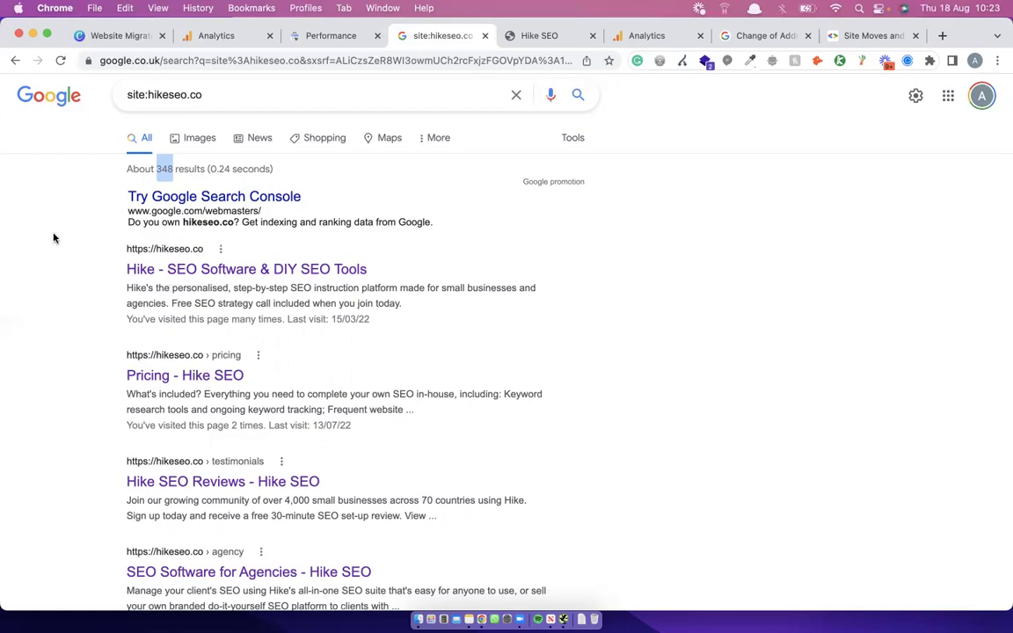
left_click(108, 267, "shift")
left_click(66, 276)
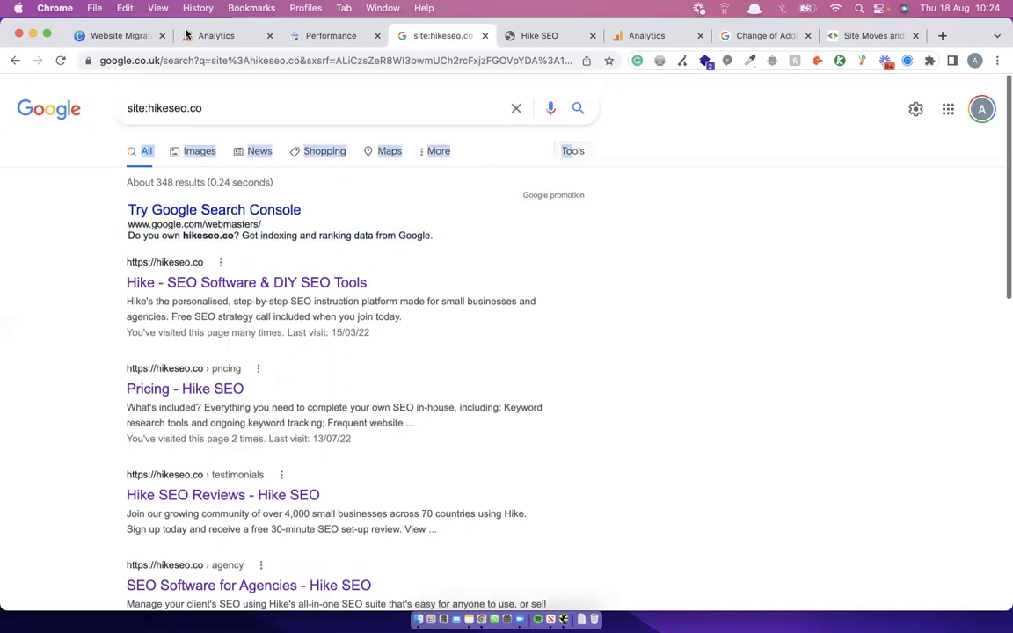
Go through page 10's steps: Screaming Frog, Google Analytics, Search Console and site: search
left_click(106, 35)
left_click(909, 284)
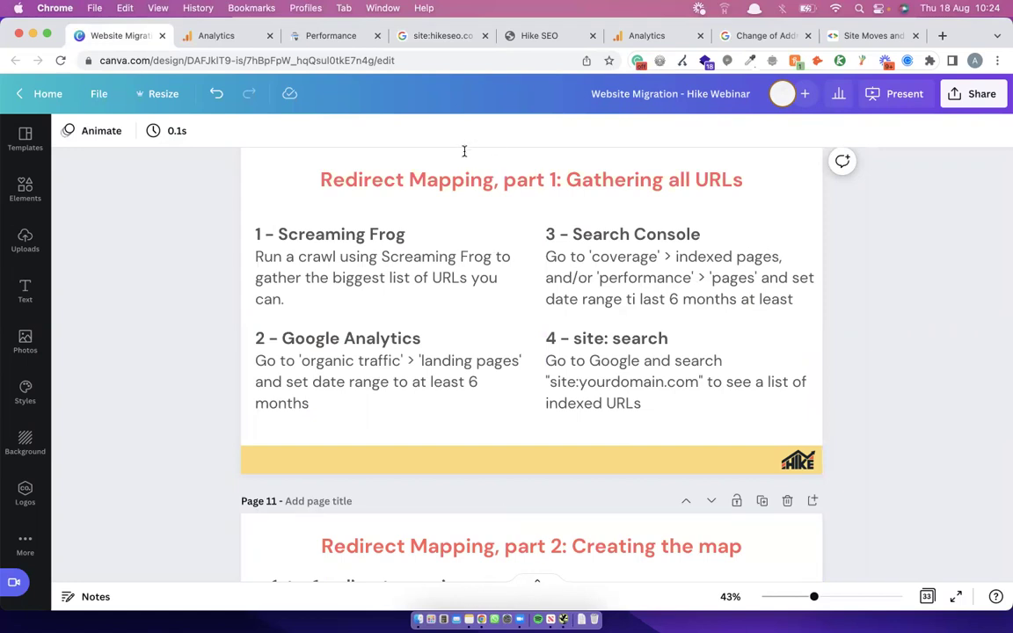
left_click(567, 230)
left_click(166, 321)
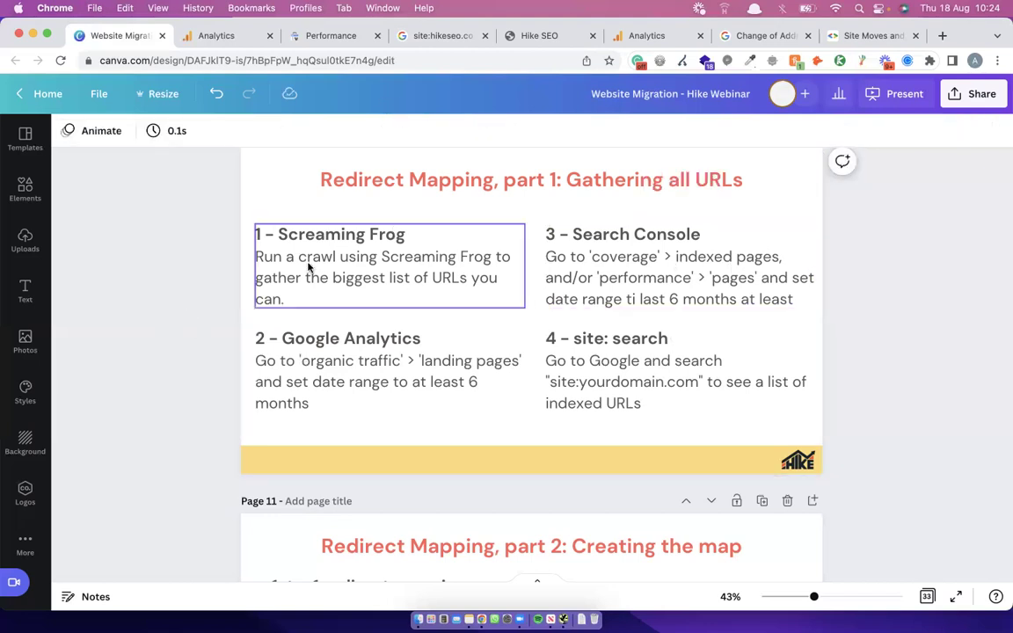
left_click(281, 242)
left_click(646, 376)
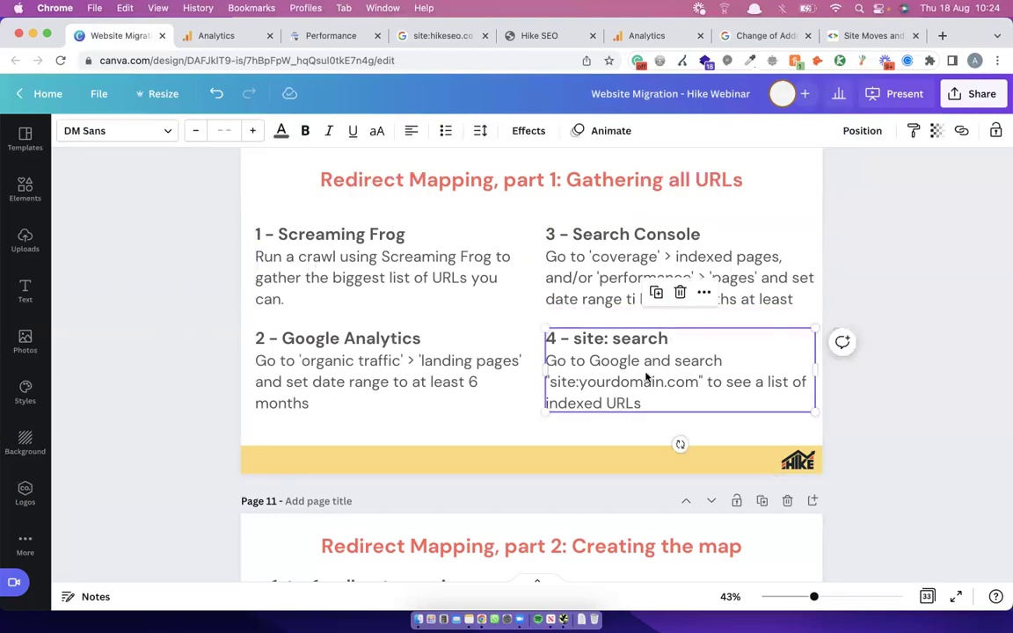
left_click(408, 345)
left_click(616, 232)
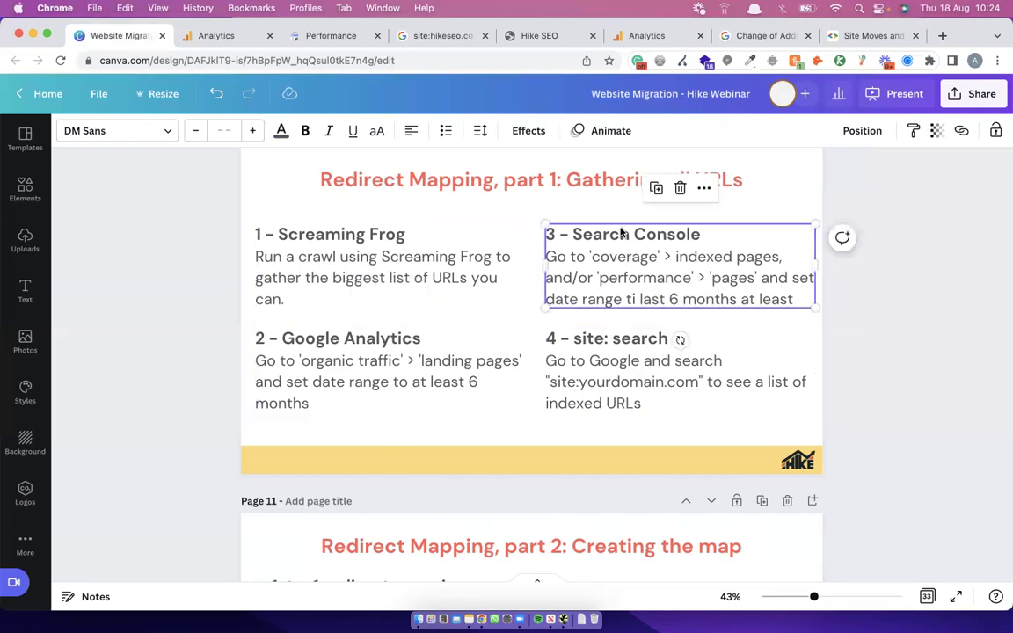
left_click(365, 382)
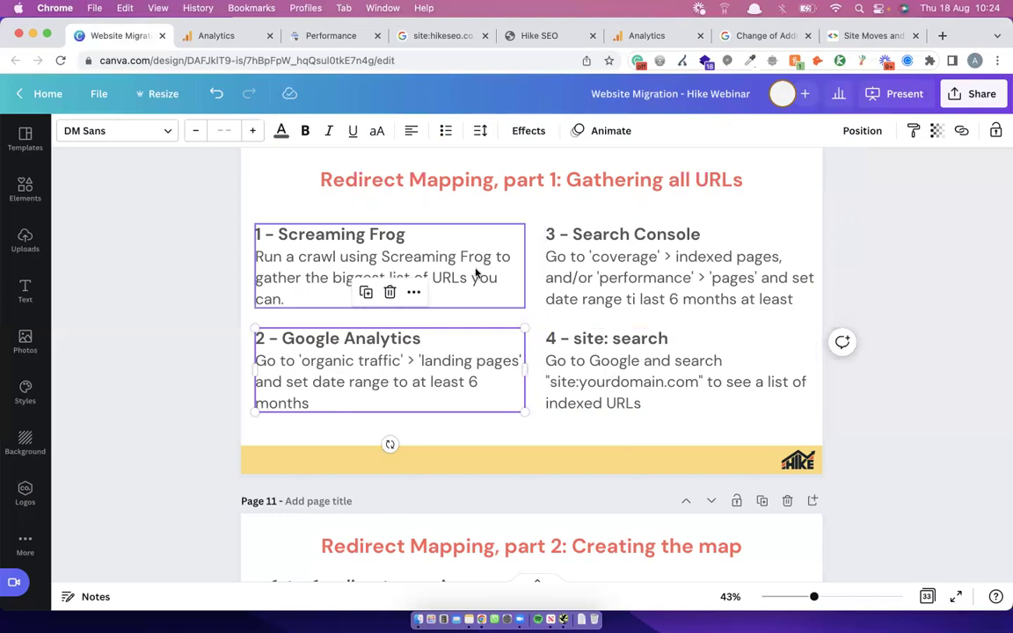
left_click(412, 271)
left_click(615, 370)
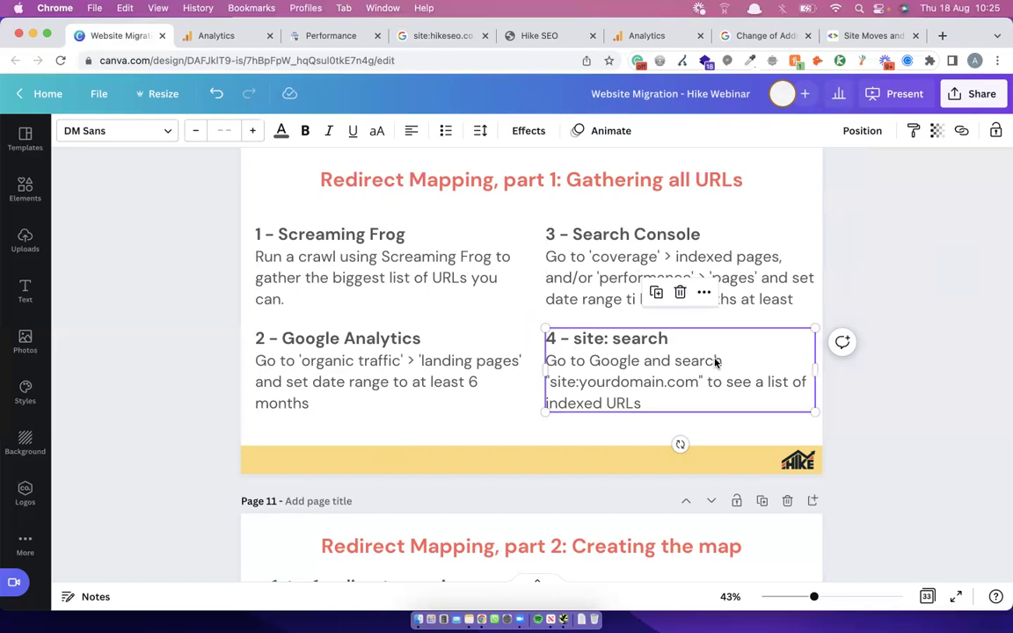
scroll(943, 296, "up", 2)
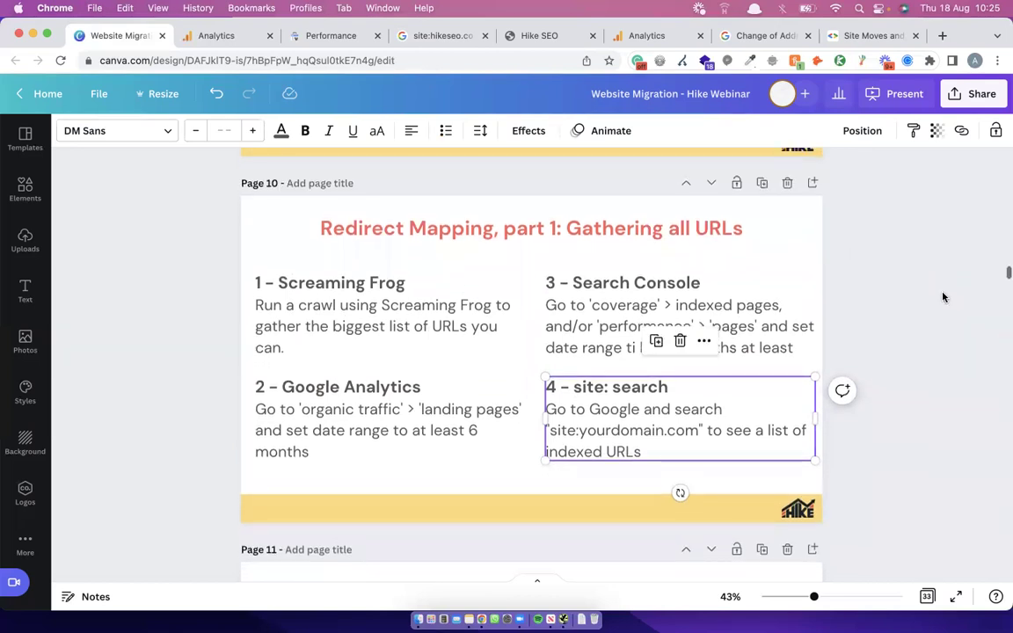